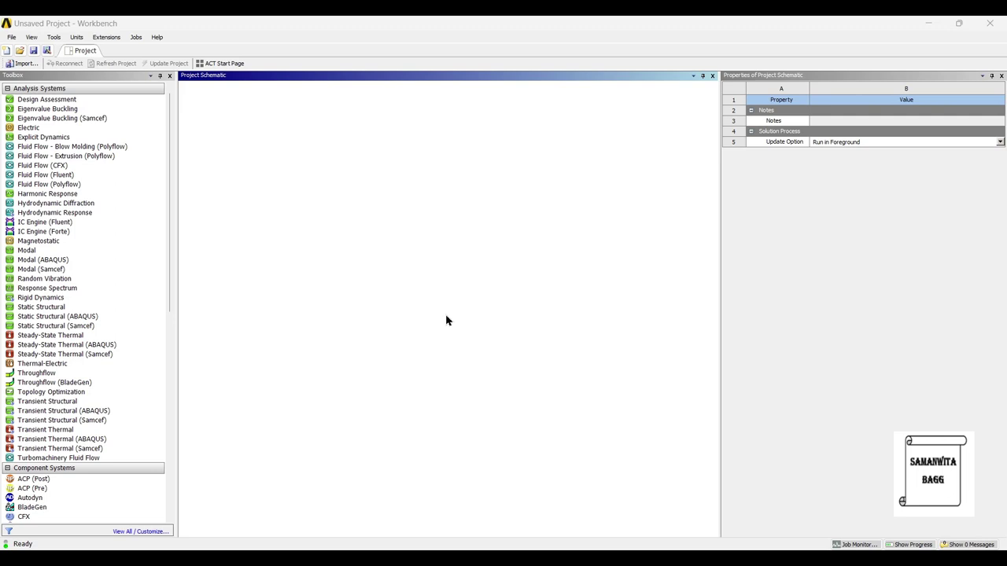
Create a Modal analysis system and open the material data sources of its engineering data
double_click(37, 251)
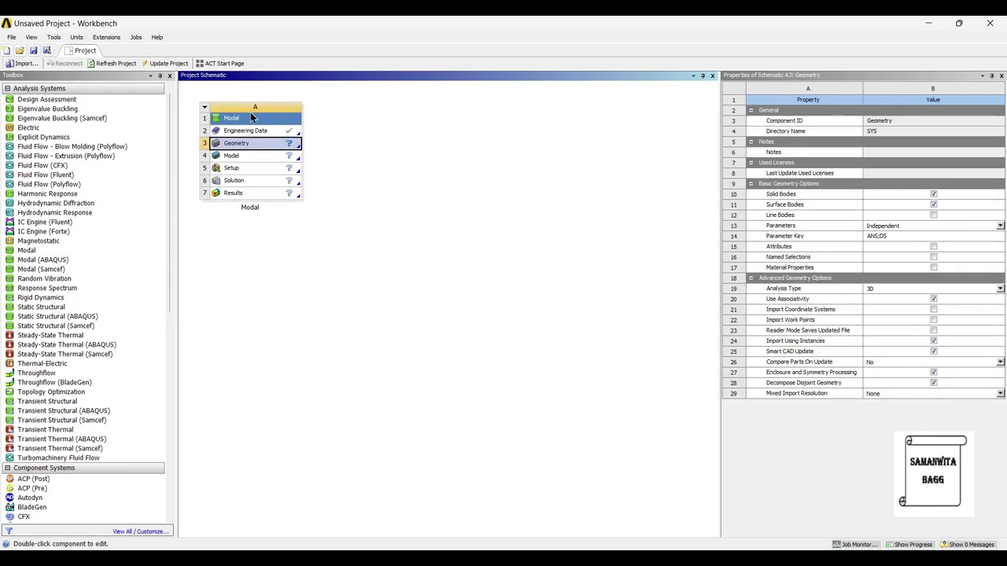
double_click(233, 132)
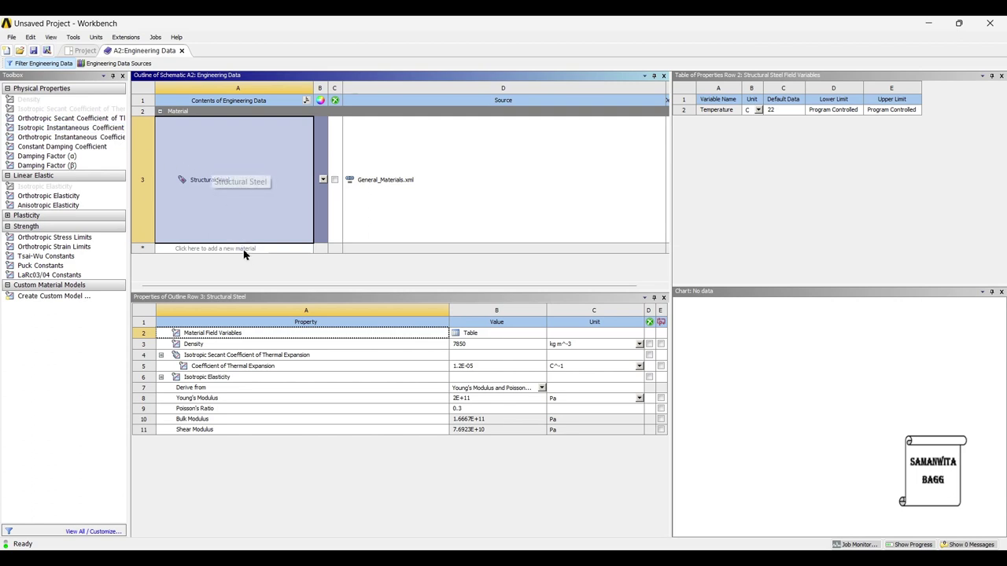
click(118, 63)
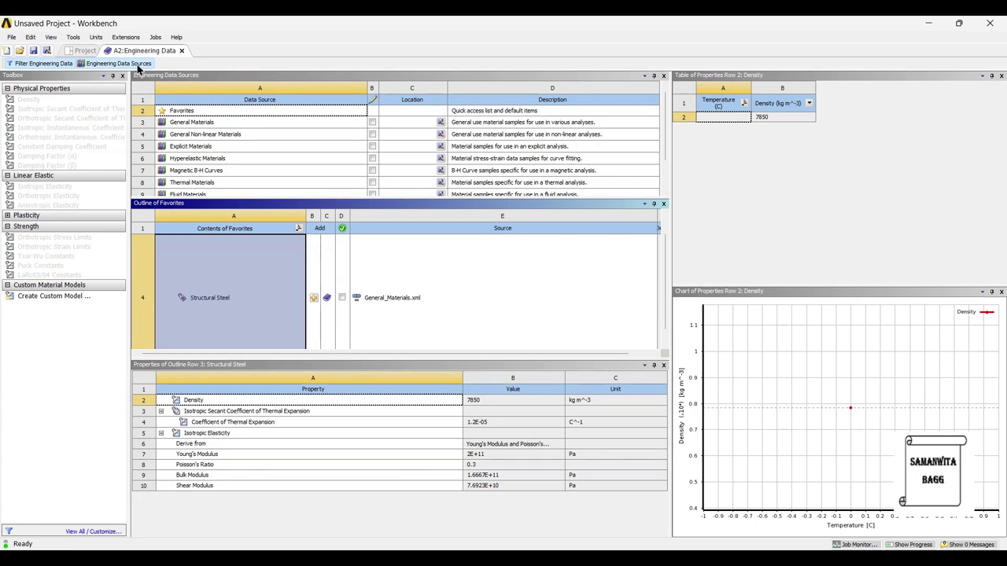
Add Aluminum Alloy, Stainless Steel and Titanium Alloy from General Materials to the engineering data, and return to the project schematic
click(197, 124)
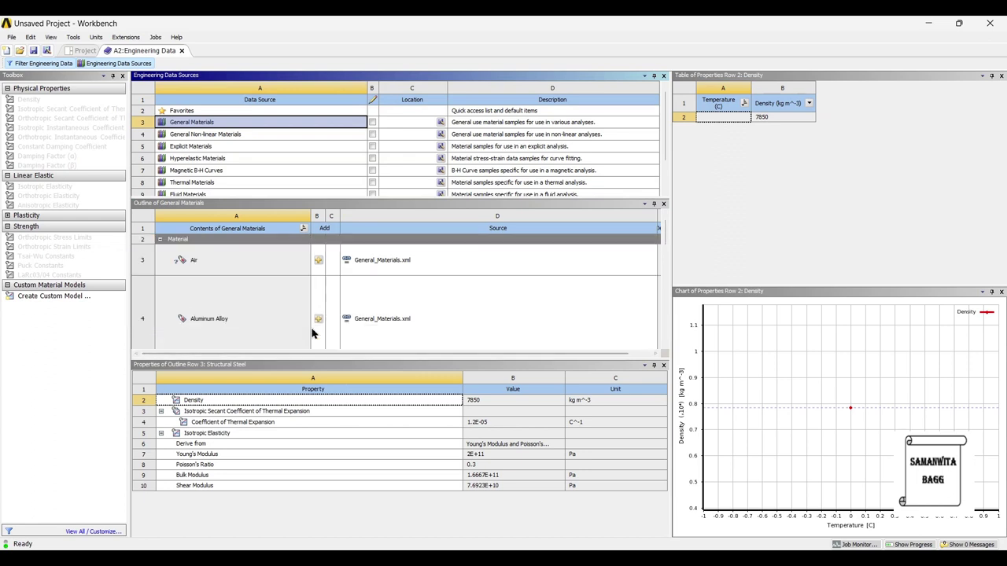
click(318, 321)
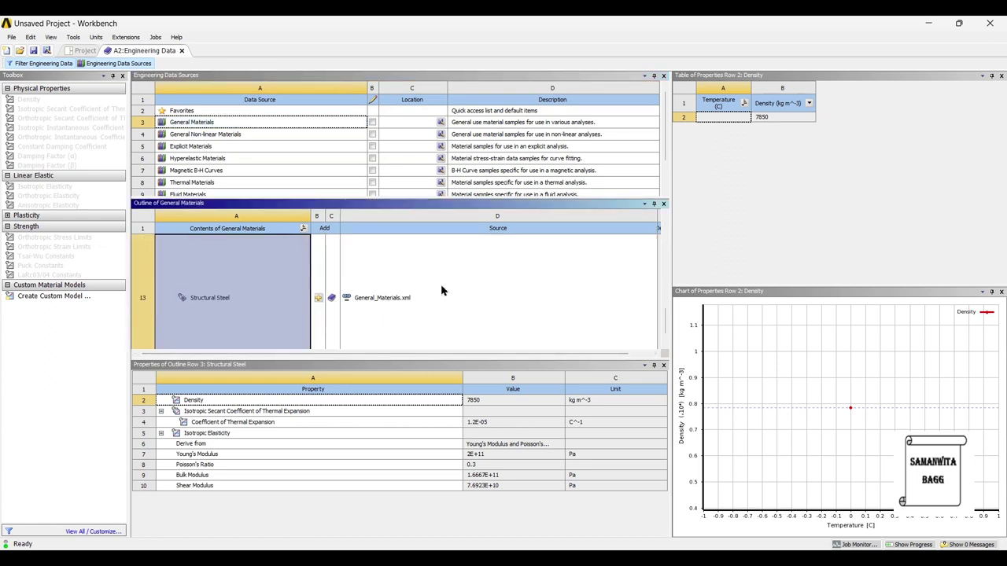
scroll(441, 291, up, 4)
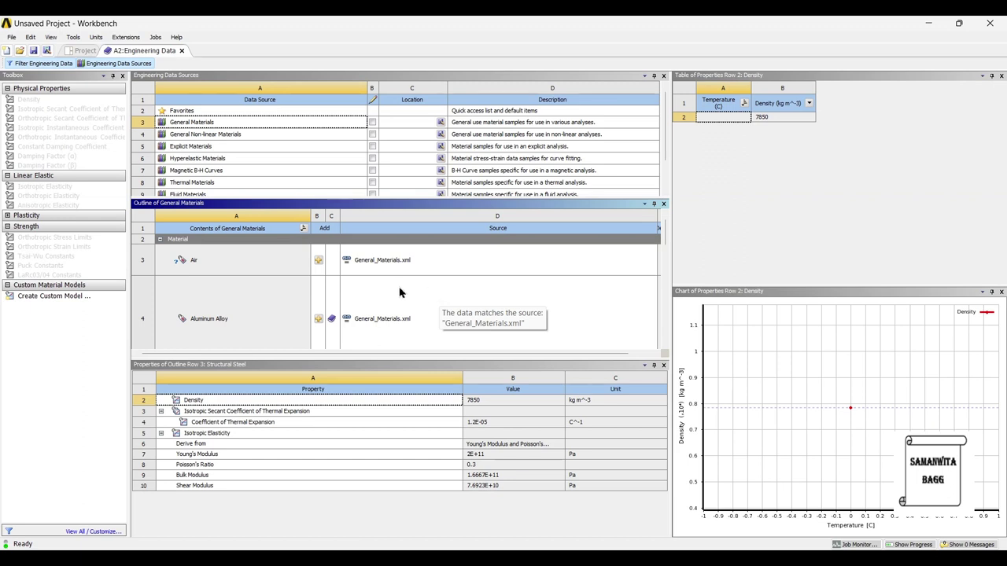
scroll(398, 293, down, 5)
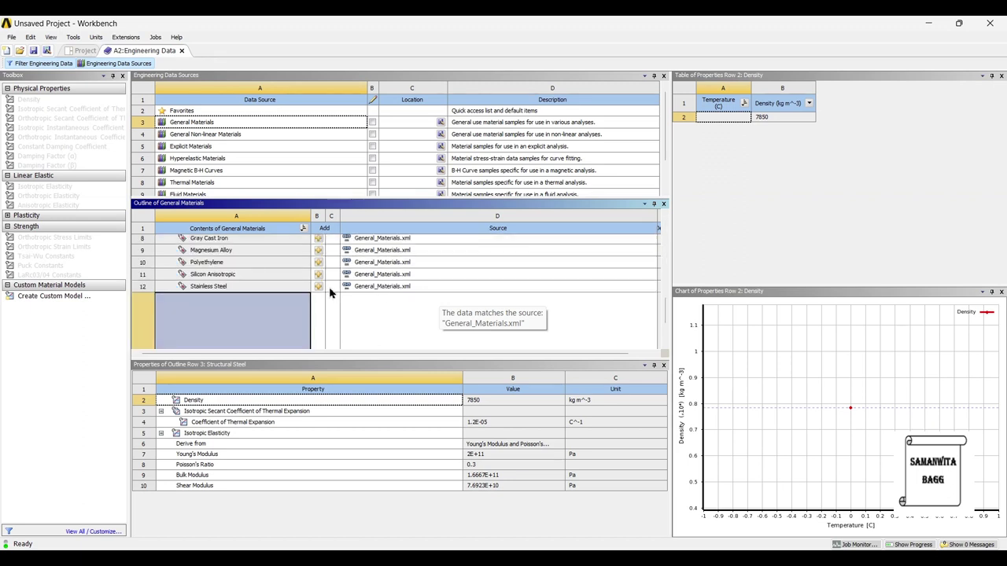
scroll(317, 288, down, 5)
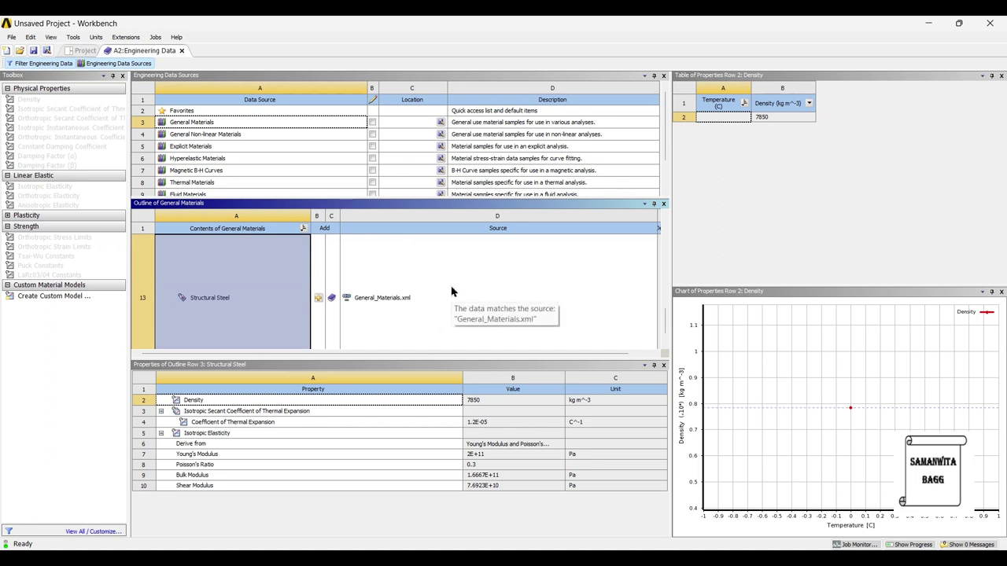
scroll(417, 292, down, 1)
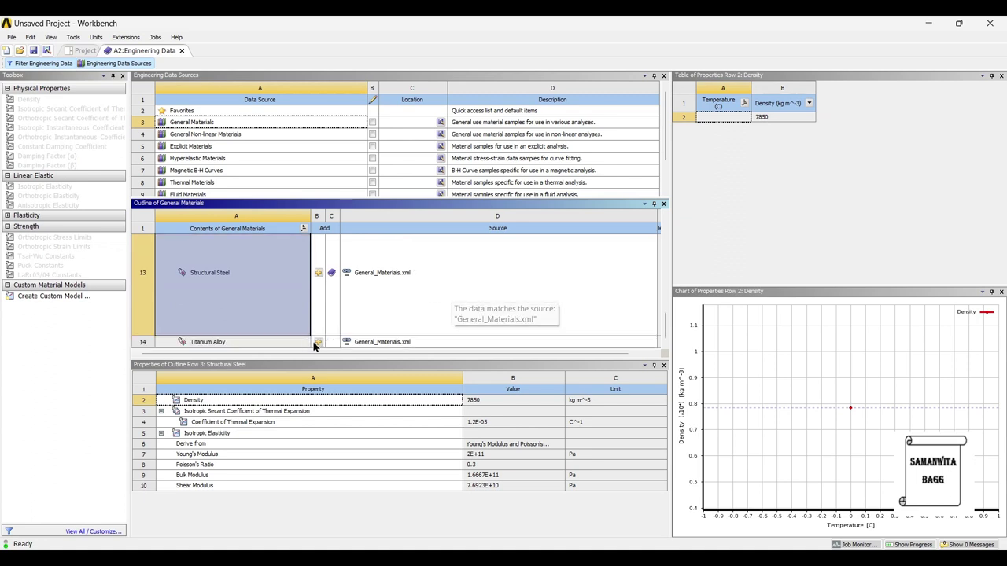
scroll(438, 302, up, 1)
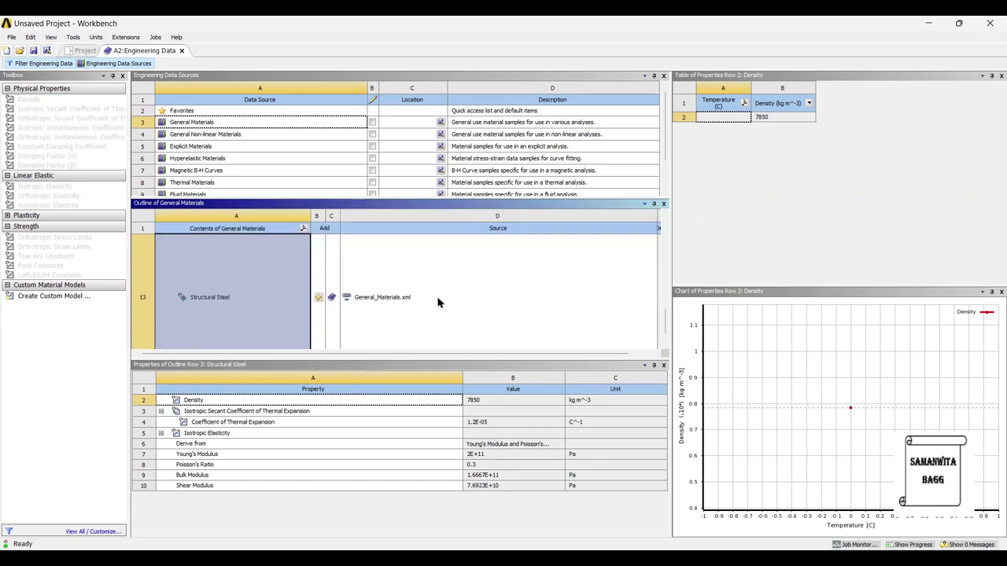
scroll(438, 303, down, 1)
scroll(438, 302, up, 5)
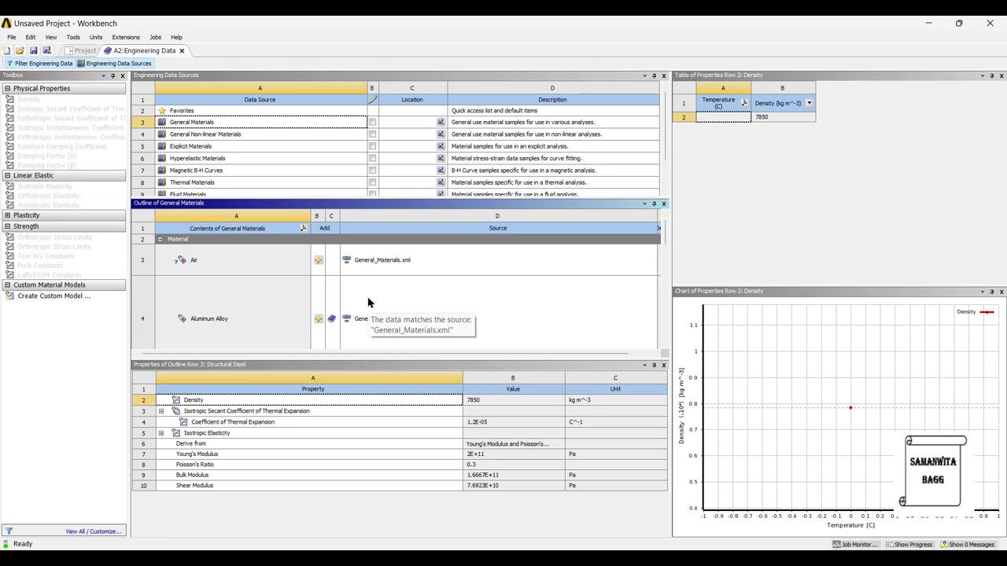
click(87, 51)
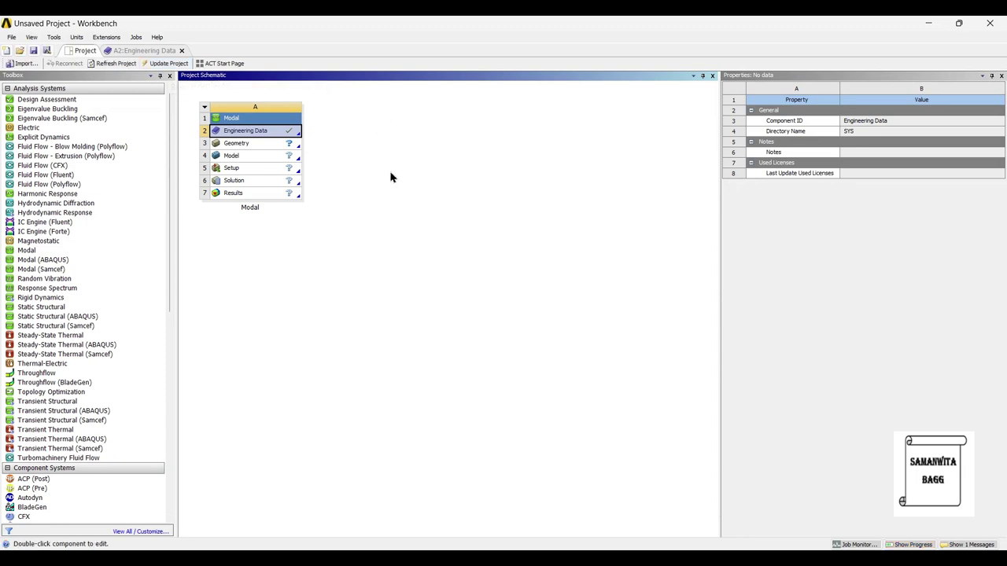
Import Rod Shaft.step as the Modal system's geometry and open the model in Mechanical
click(240, 151)
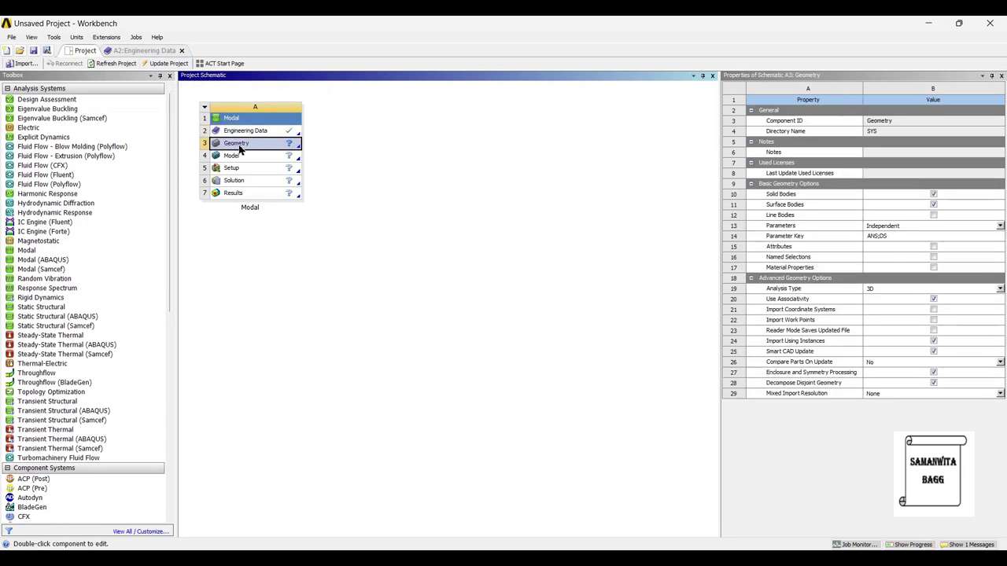
right_click(240, 150)
mouse_move(296, 174)
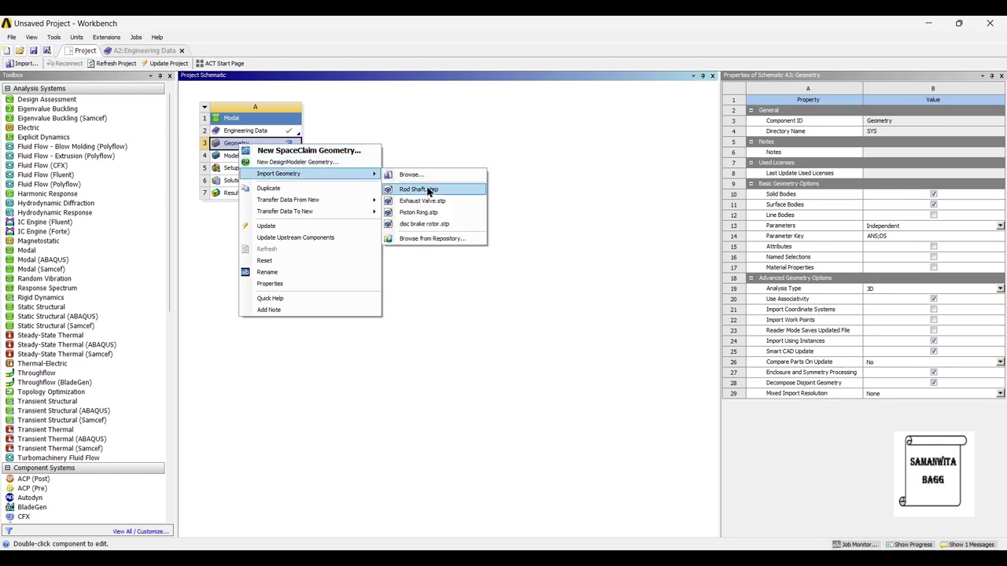
click(430, 190)
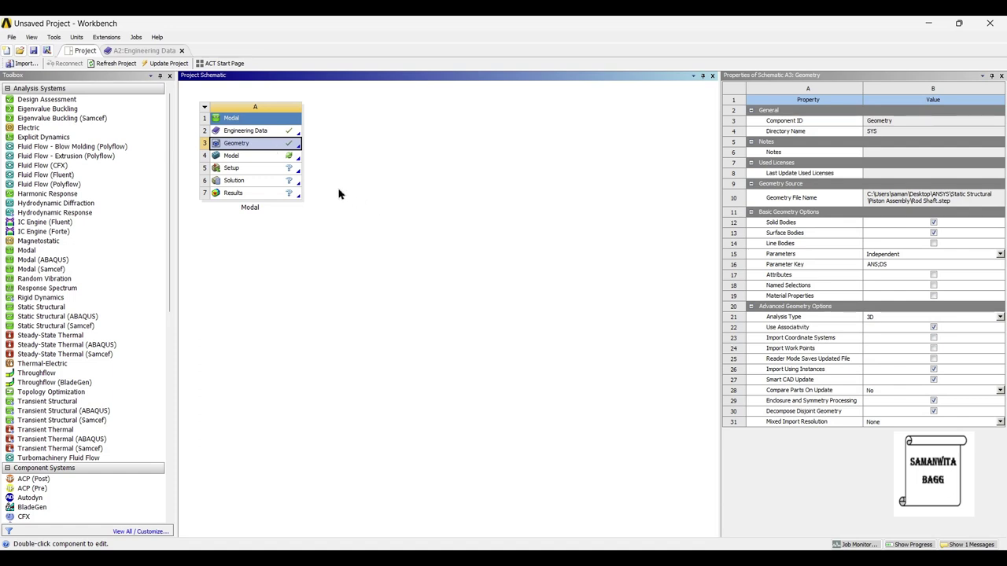
double_click(261, 159)
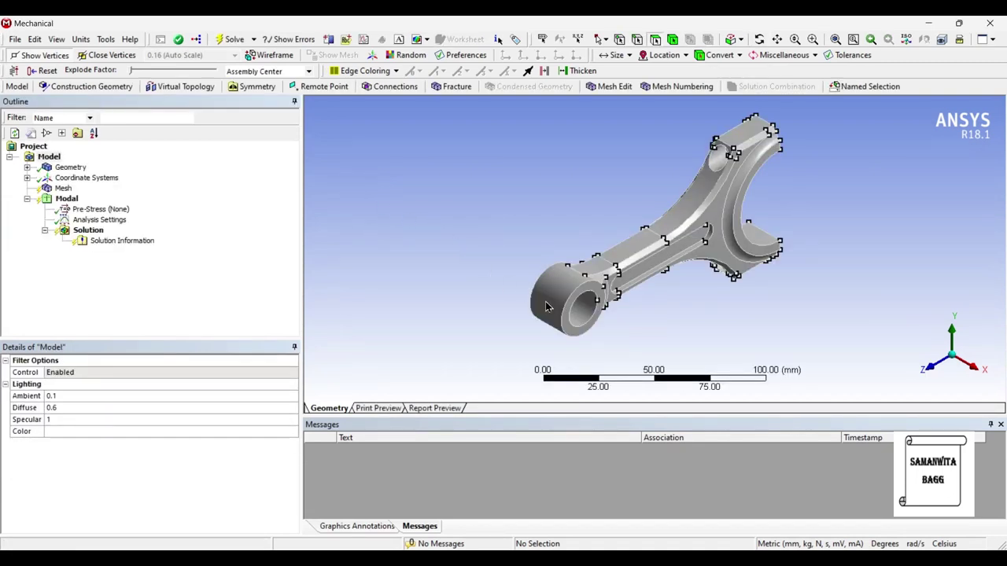
Assign Aluminum Alloy as the material of the Connecting Rod body
middle_drag(442, 234, 829, 280)
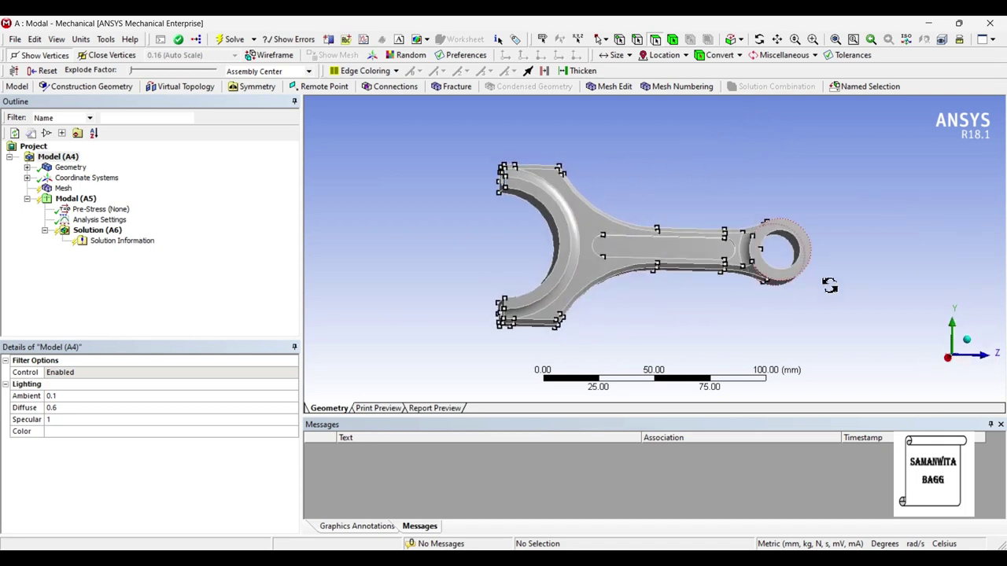
click(26, 167)
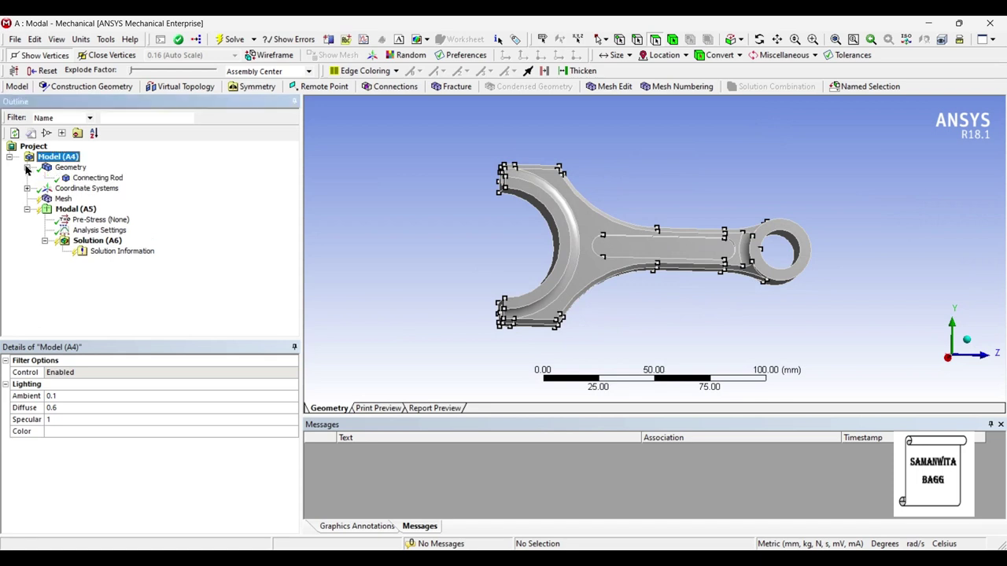
click(95, 179)
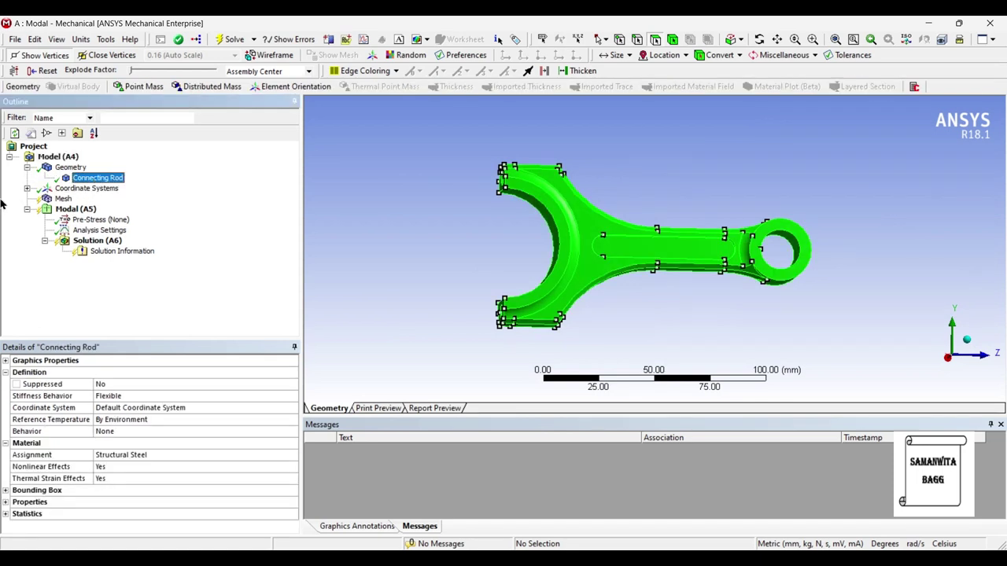
click(214, 456)
click(294, 455)
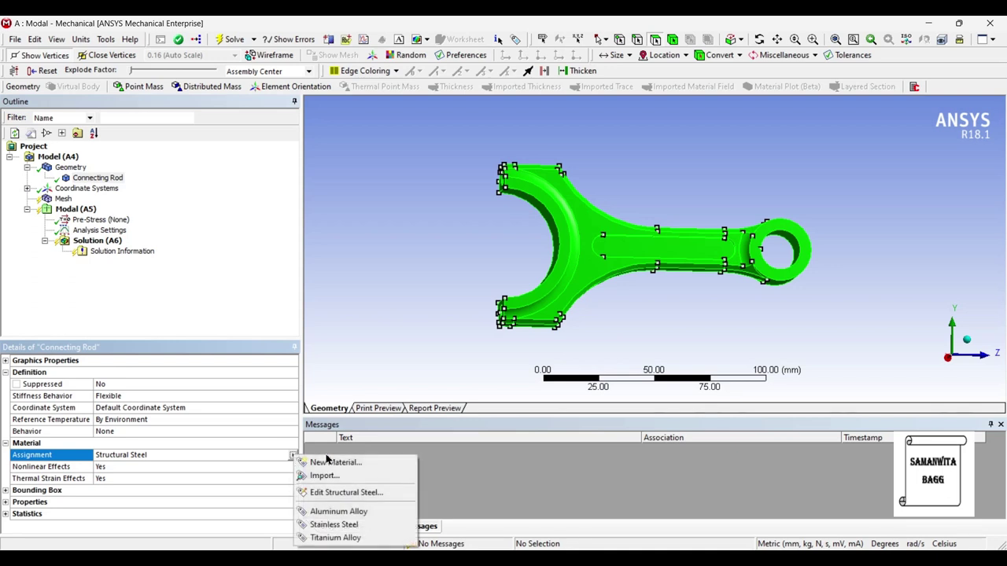
click(345, 511)
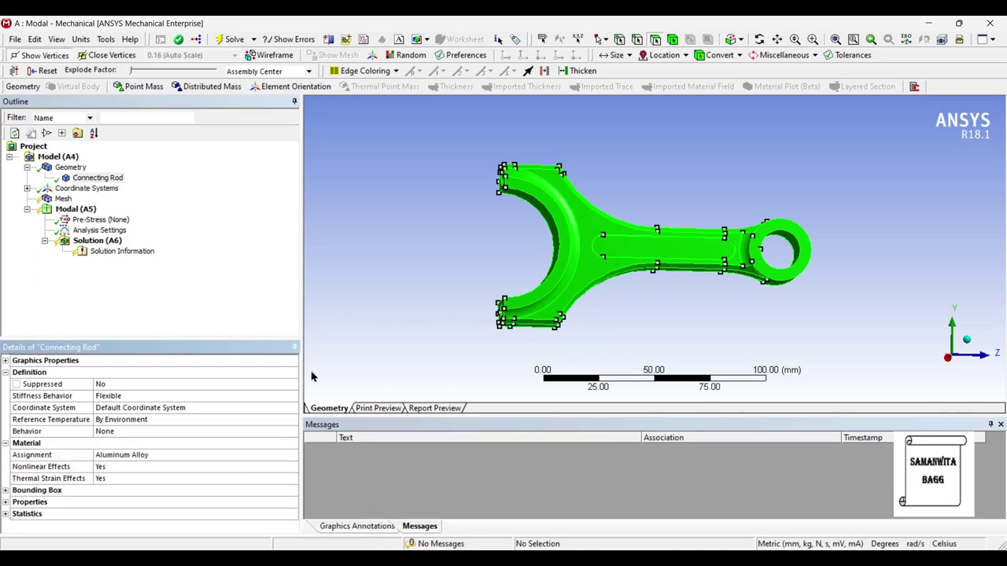
Set the mesh relevance center to Fine, and generate and inspect the connecting rod's mesh
click(63, 198)
click(6, 431)
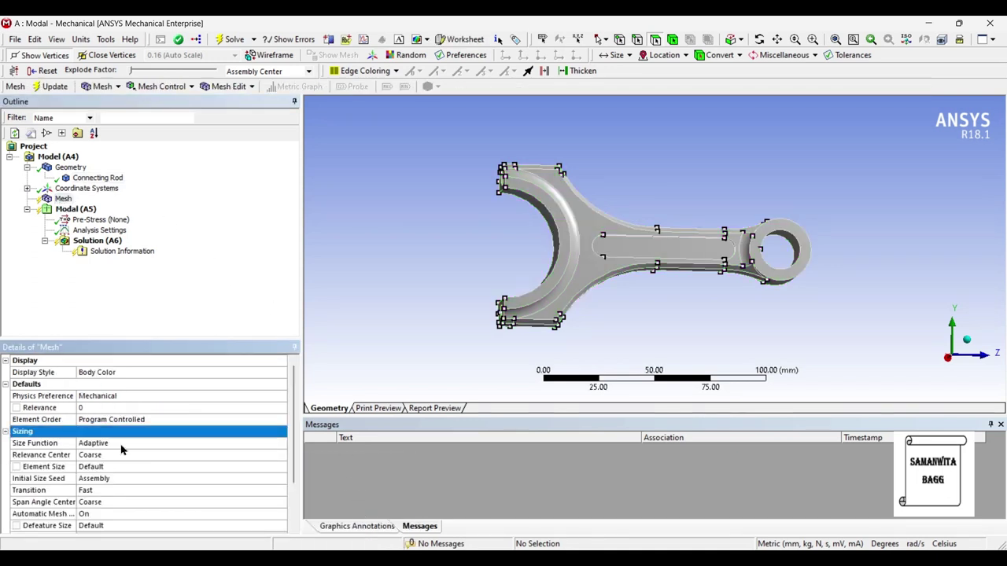
click(134, 457)
click(282, 455)
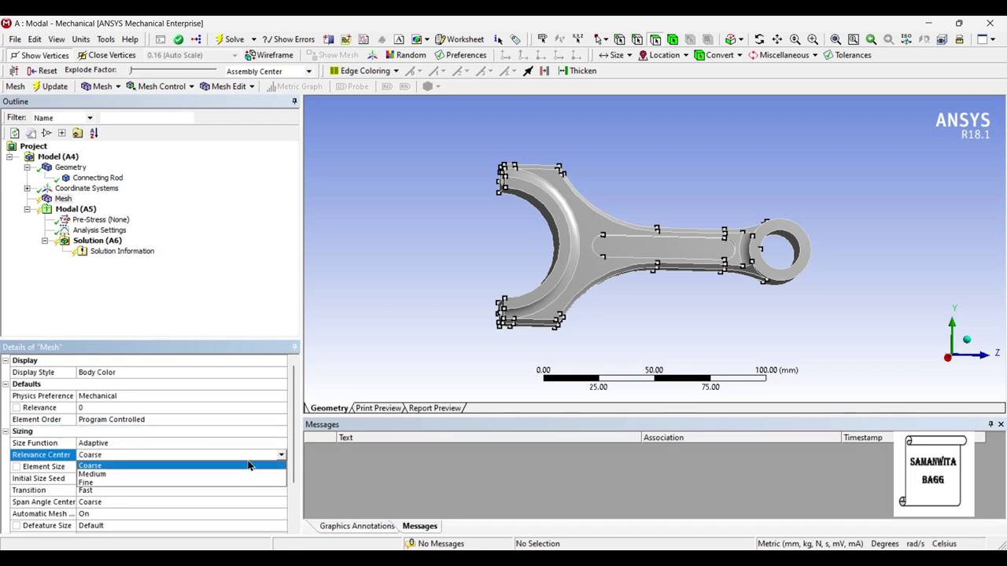
click(133, 483)
click(51, 87)
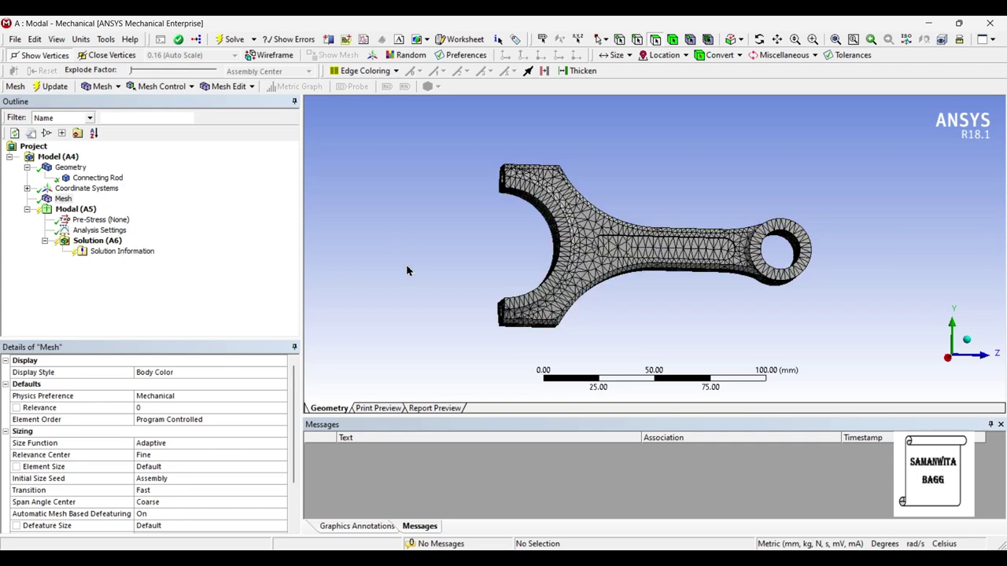
middle_drag(674, 265, 459, 225)
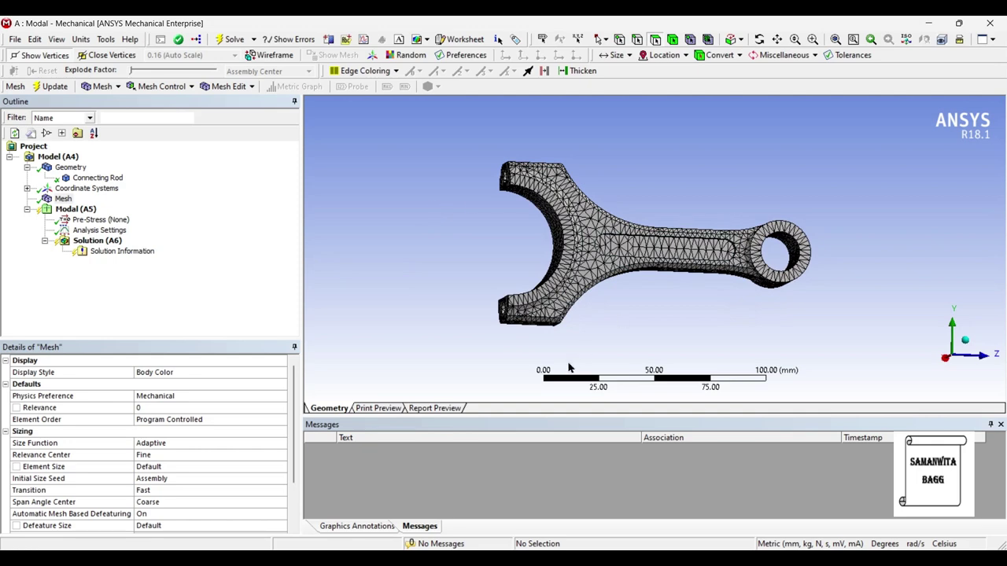
scroll(647, 288, up, 2)
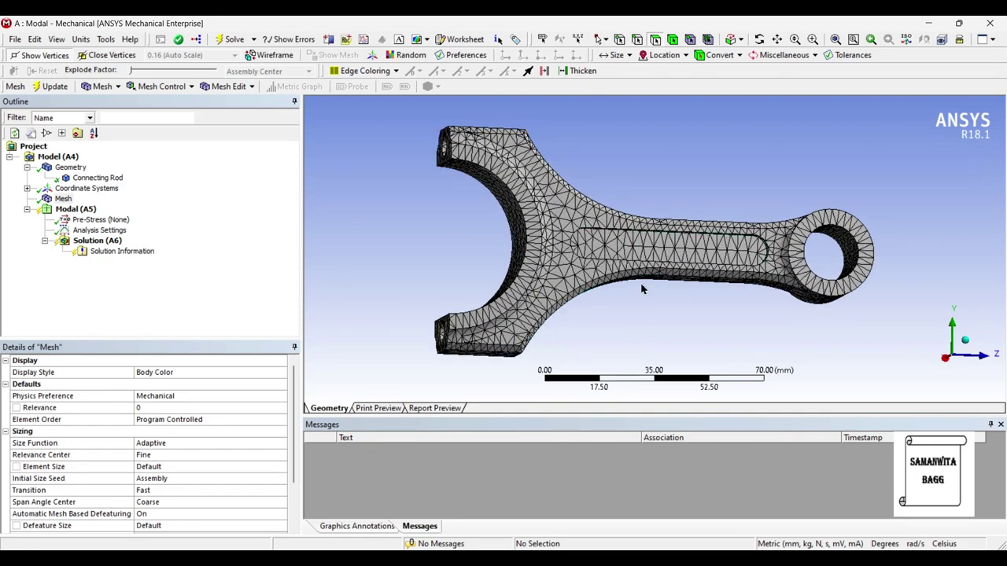
scroll(672, 277, down, 1)
scroll(664, 277, down, 1)
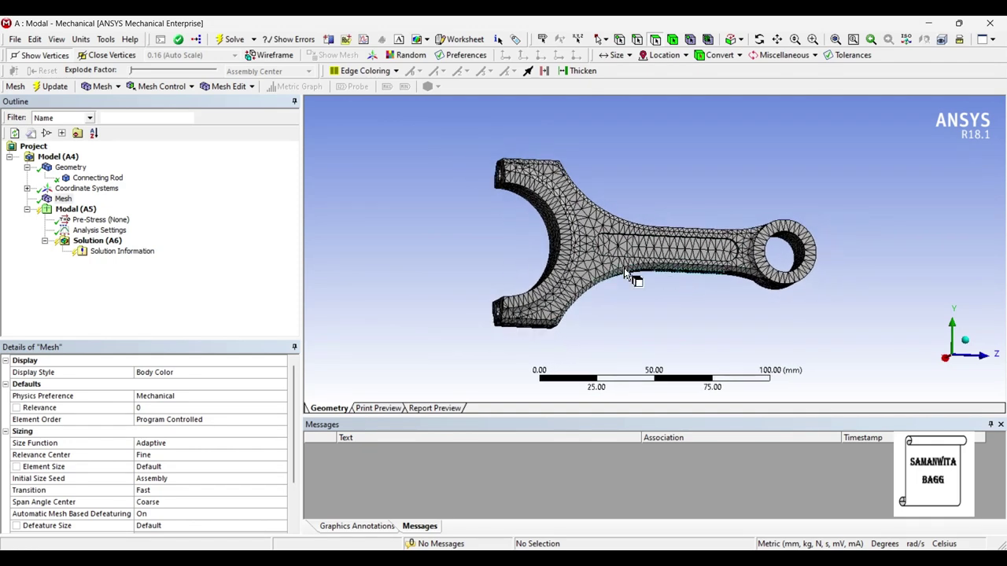
Add a fixed support to the inner curved face of the connecting rod's large, open end
click(92, 211)
right_click(92, 212)
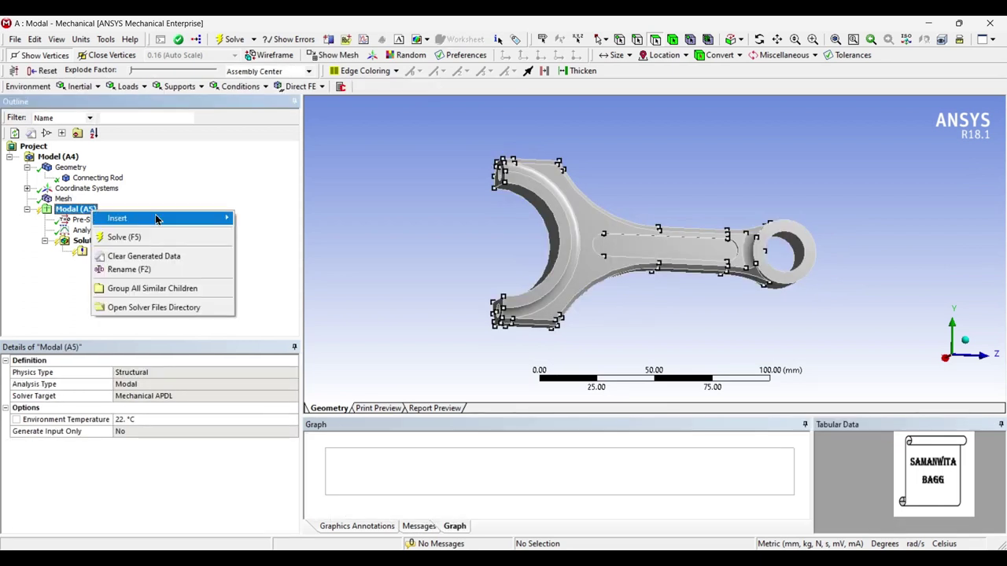
mouse_move(156, 219)
click(295, 258)
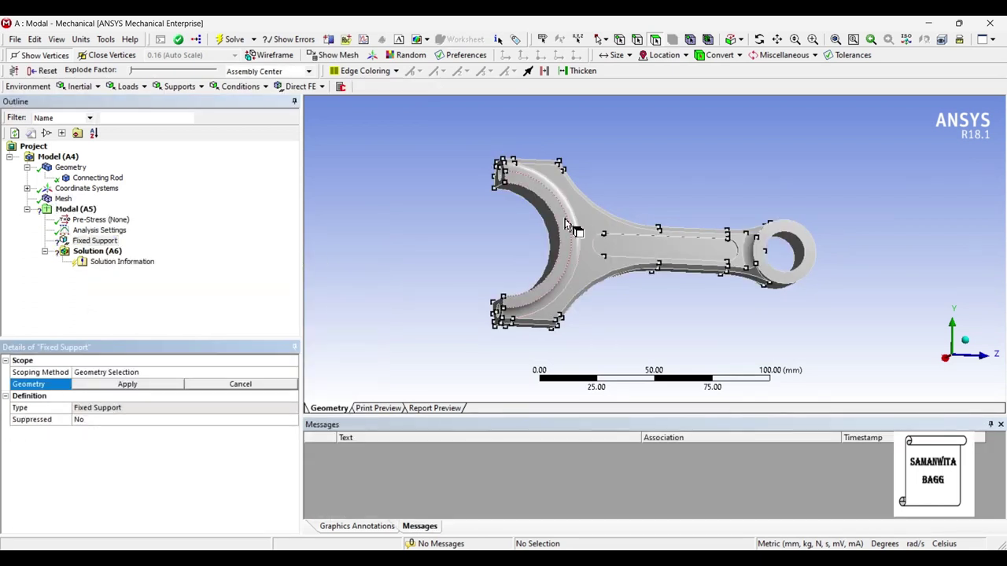
click(554, 229)
click(126, 383)
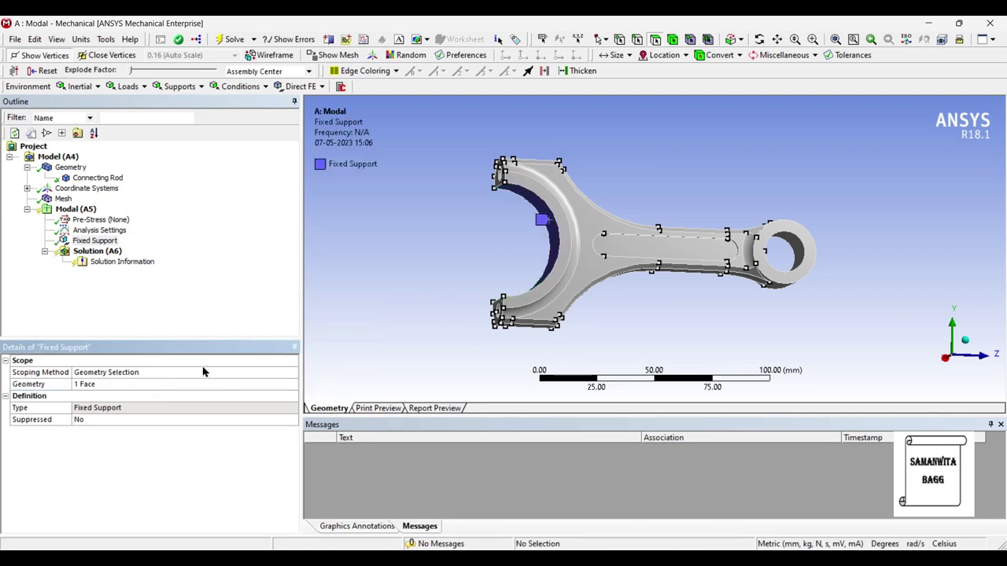
middle_drag(676, 250, 696, 238)
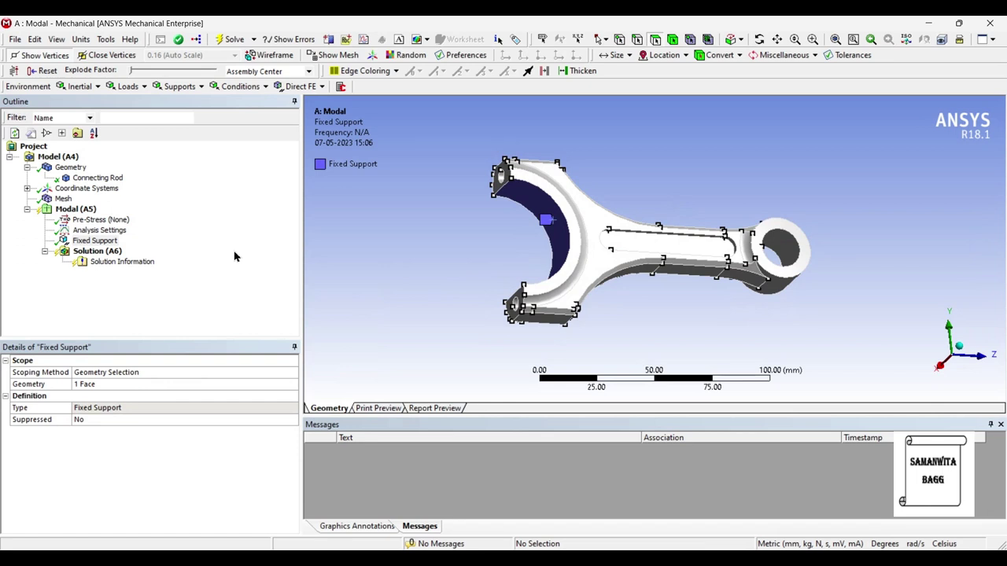
Solve the modal analysis and review its analysis settings and the natural frequencies of the solution
click(110, 251)
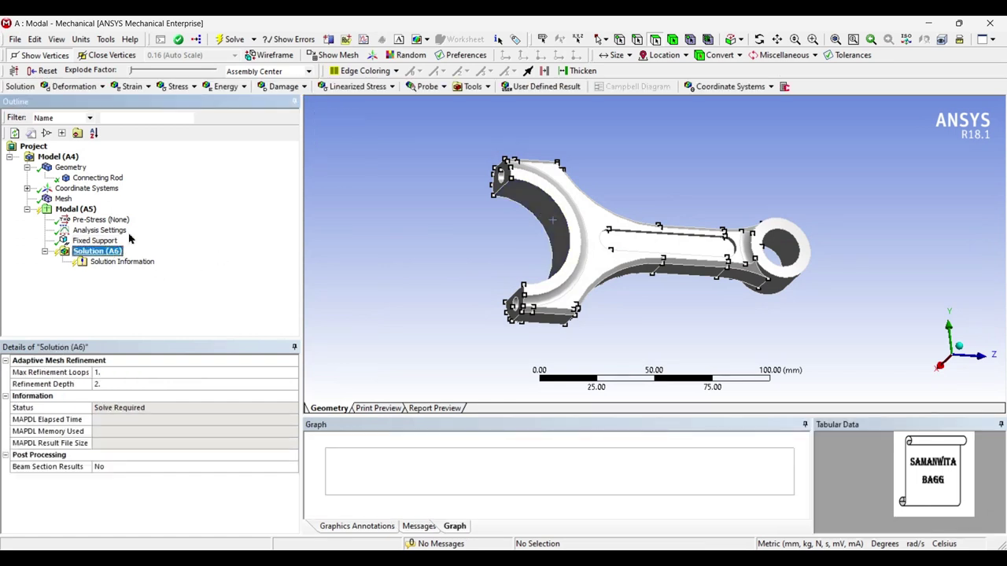
click(231, 39)
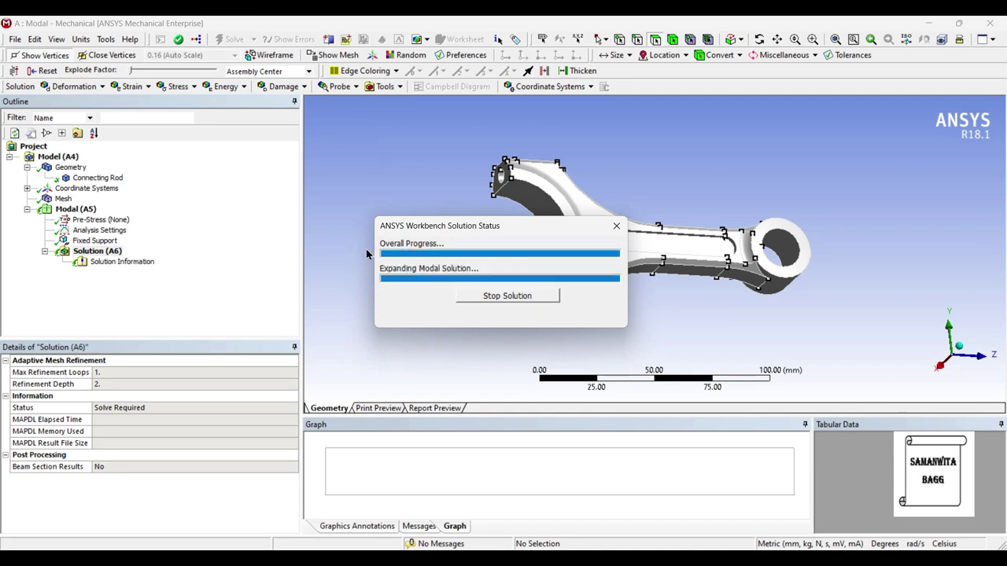
click(93, 230)
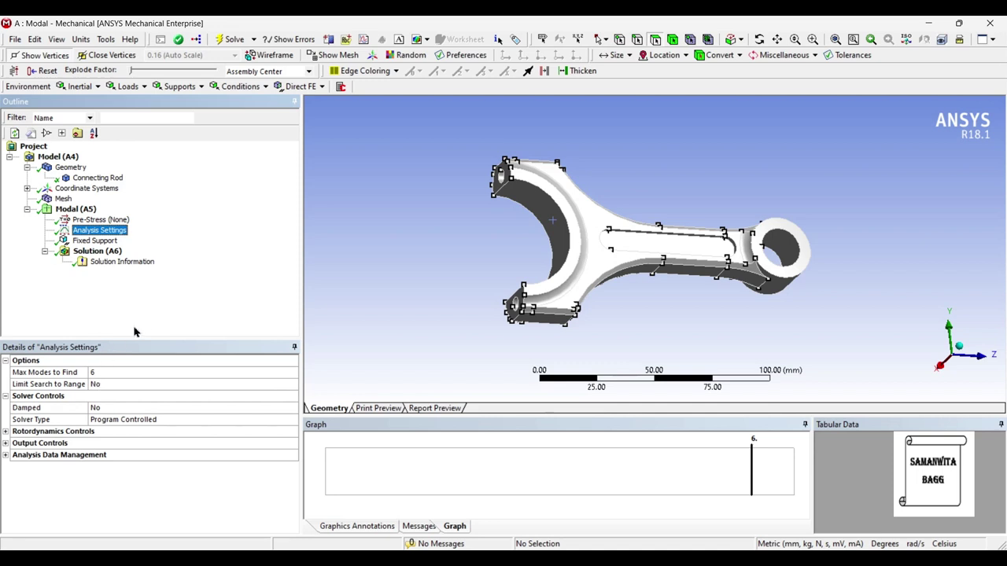
click(109, 252)
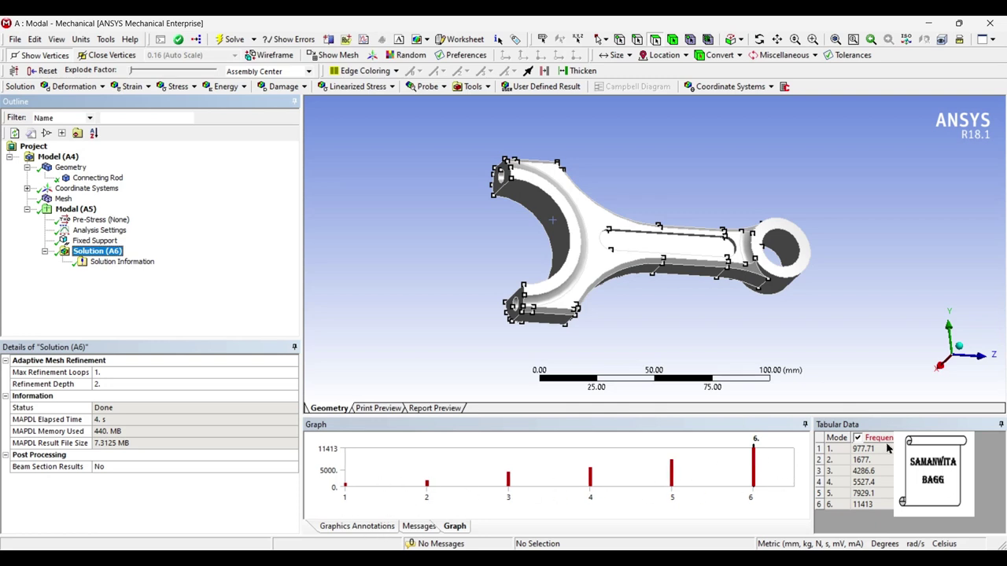
Create and evaluate total deformation mode shape results for all six modes of the solution
click(768, 472)
right_click(768, 472)
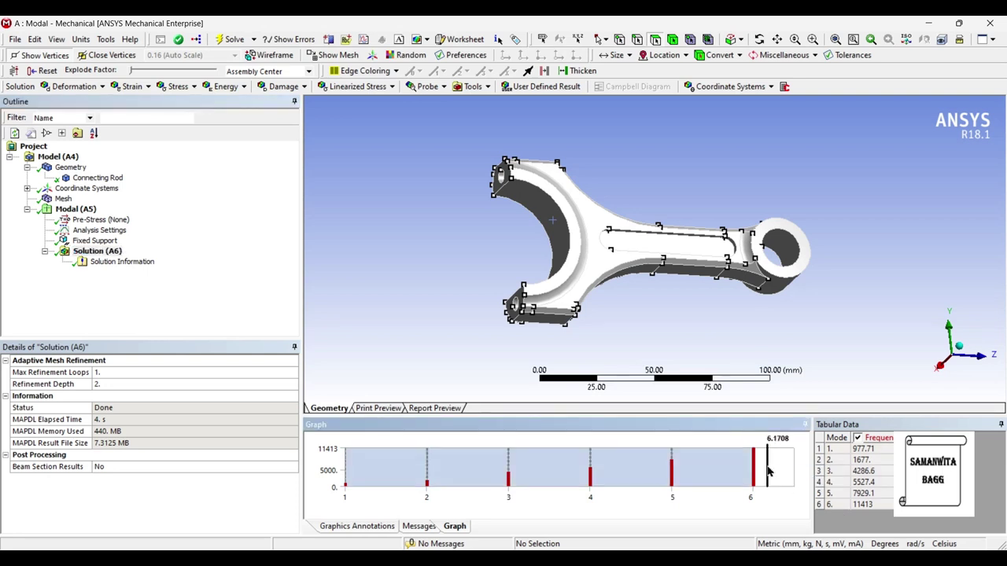
right_click(768, 470)
click(787, 475)
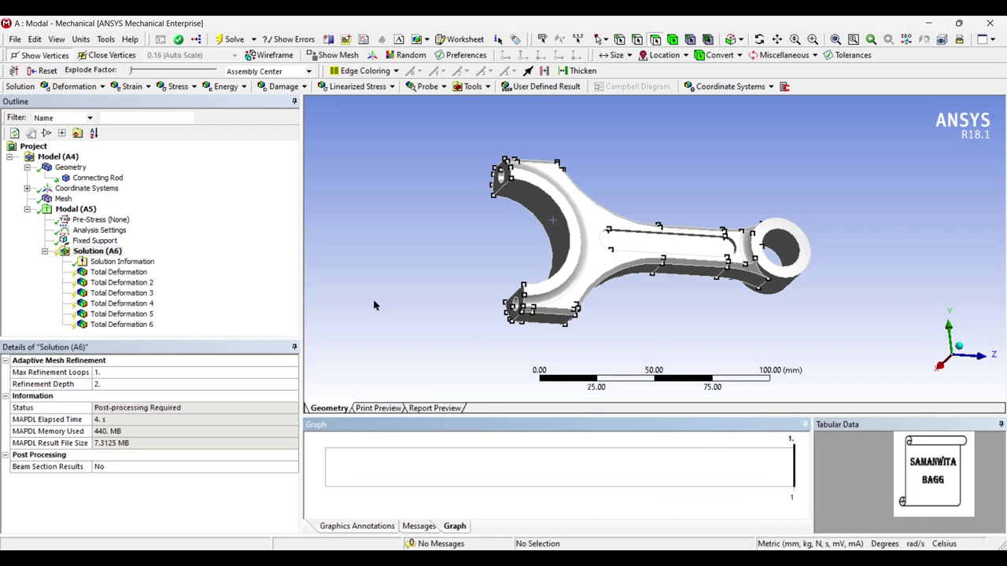
click(120, 248)
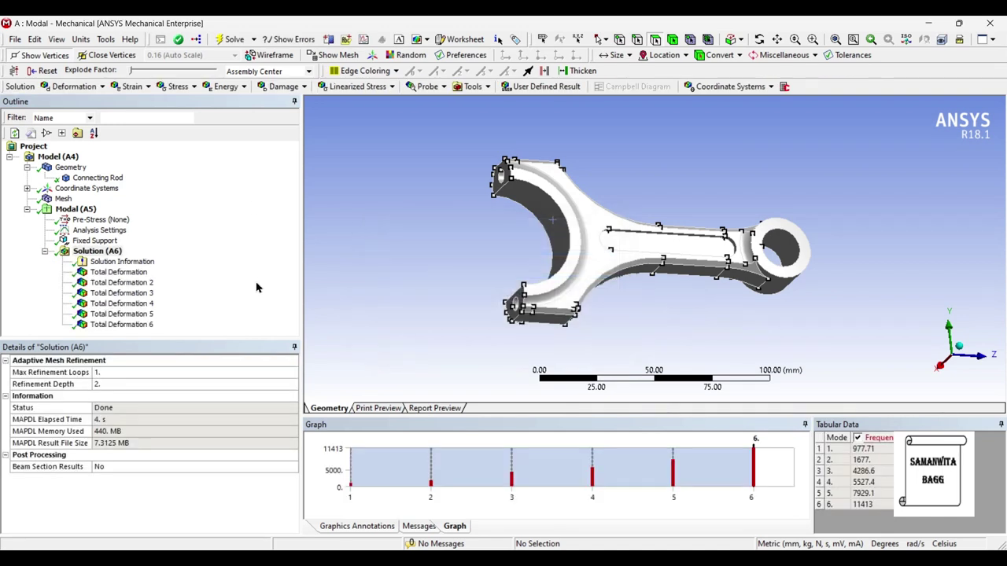
Display and animate the total deformation of modes 1 and 2, examining the connecting rod's motion from different angles
click(118, 273)
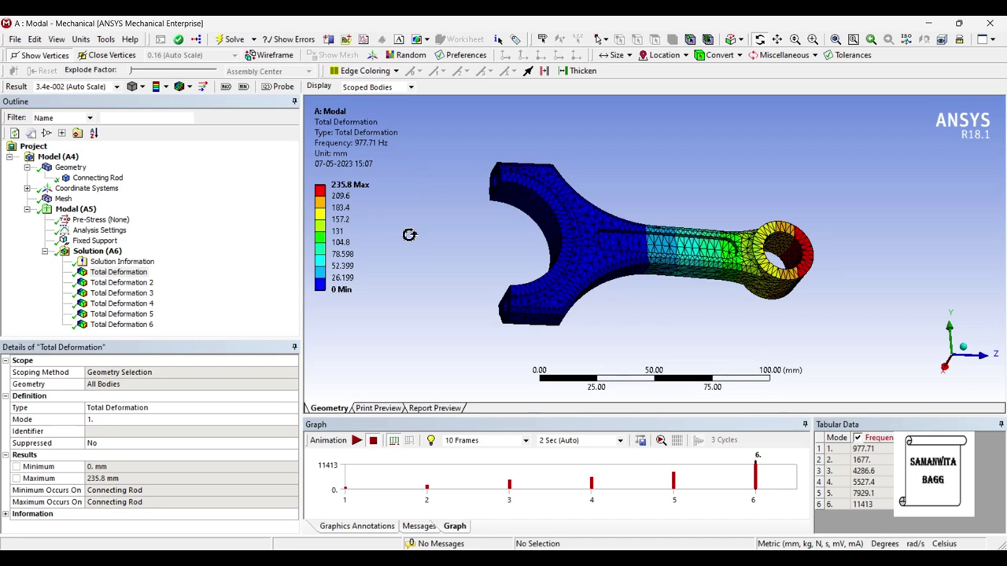
click(356, 440)
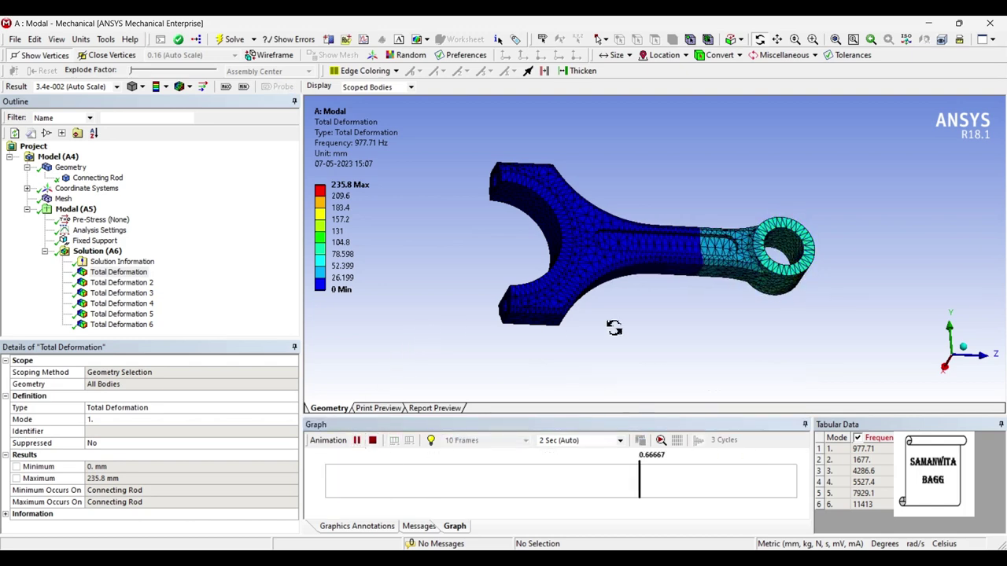
drag(629, 337, 647, 283)
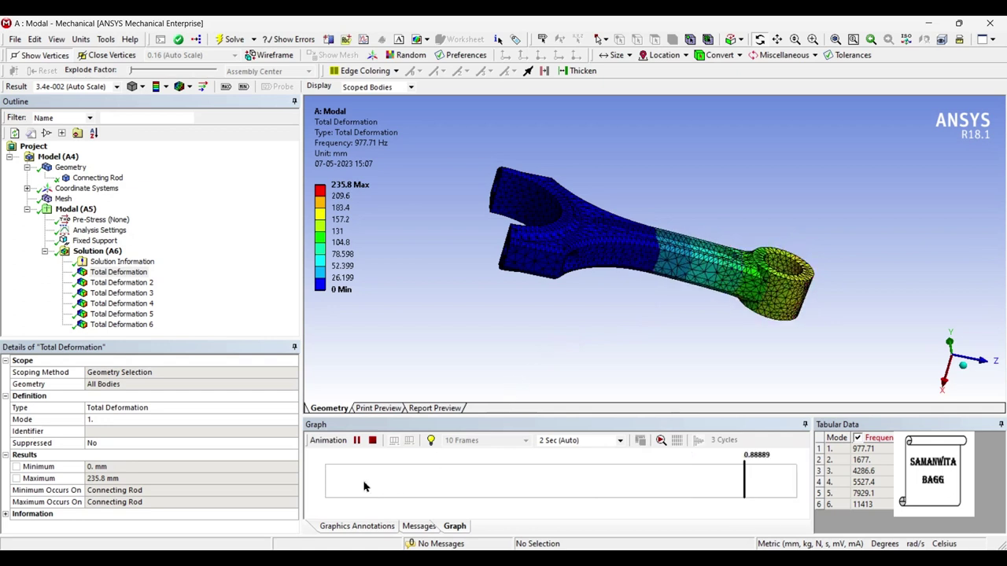
click(357, 440)
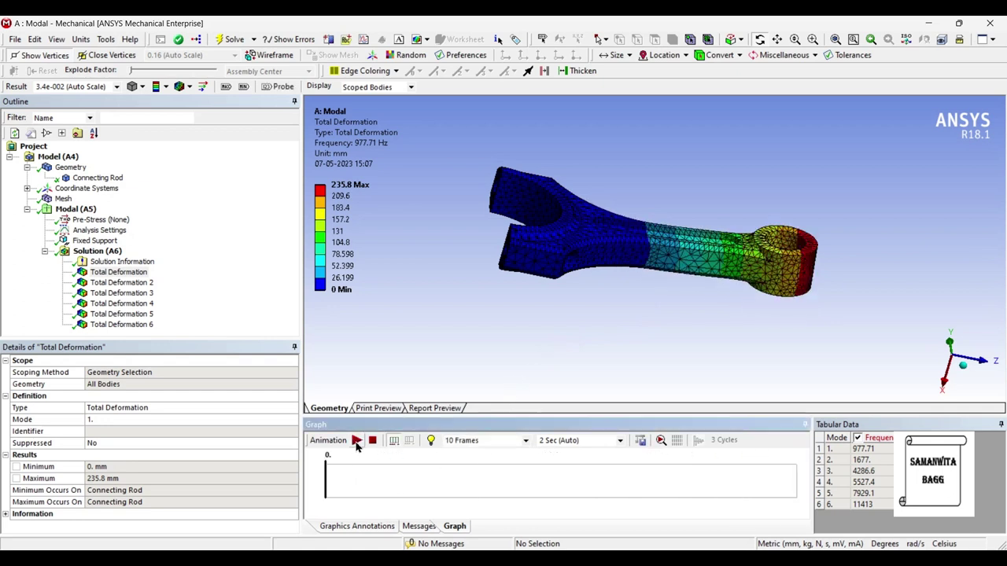
click(145, 284)
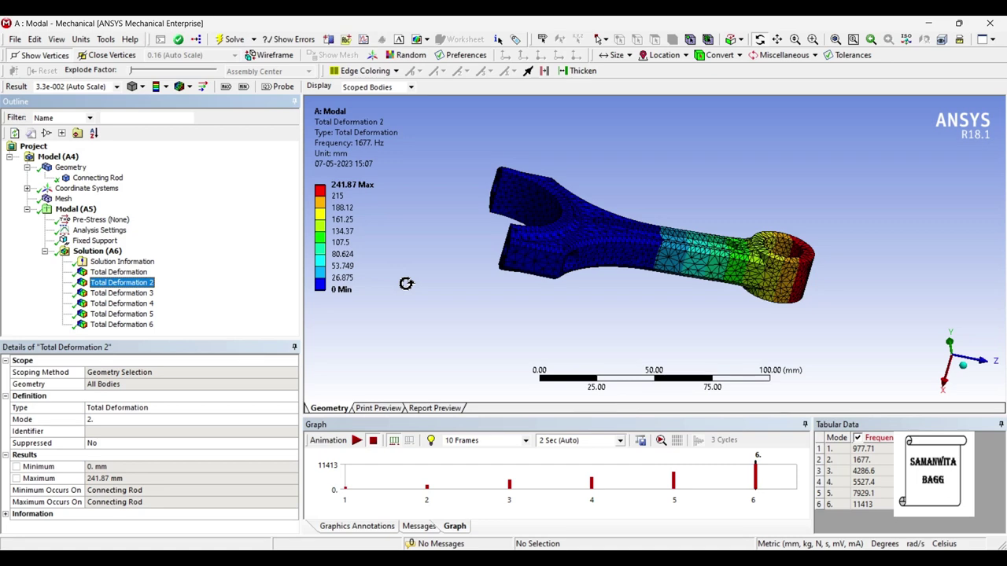
drag(406, 283, 649, 270)
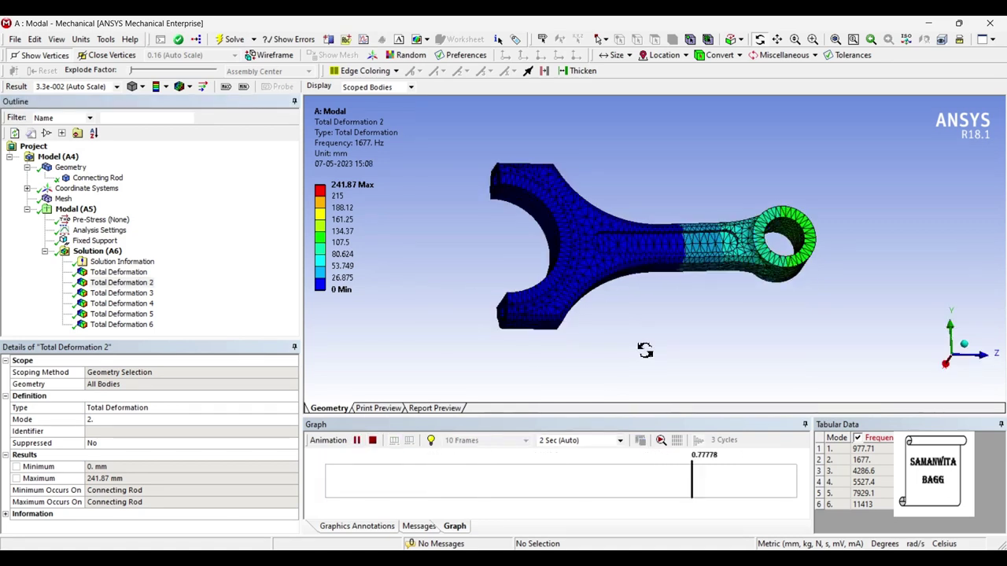
click(360, 440)
Display and animate the total deformation of modes 3 and 4 to examine their mode shapes and frequencies
click(135, 296)
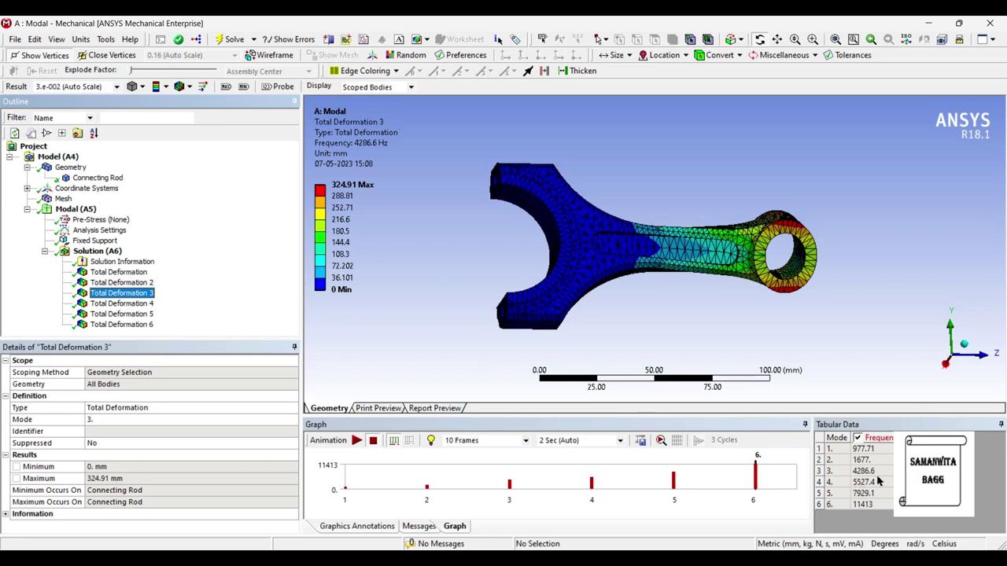
click(347, 198)
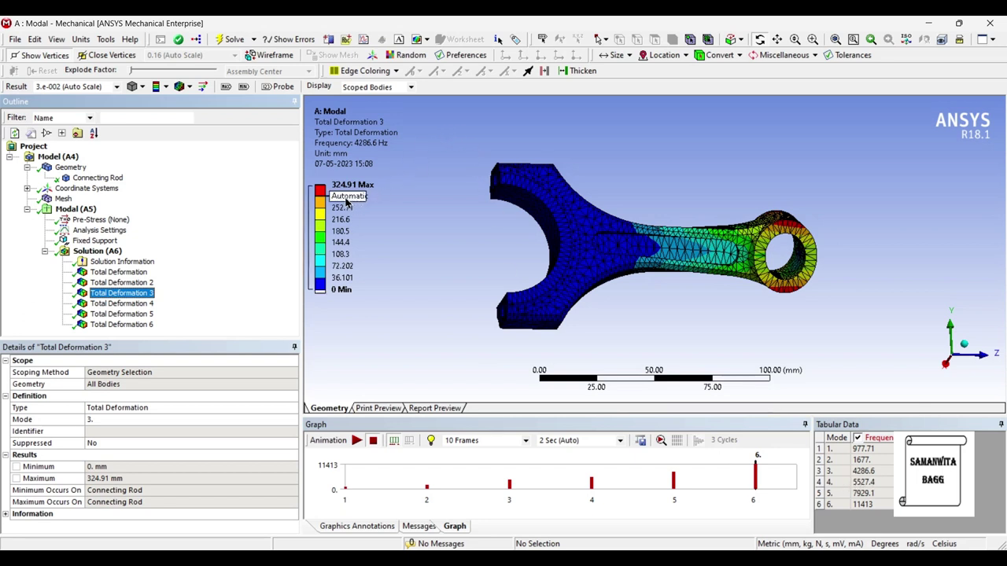
click(371, 208)
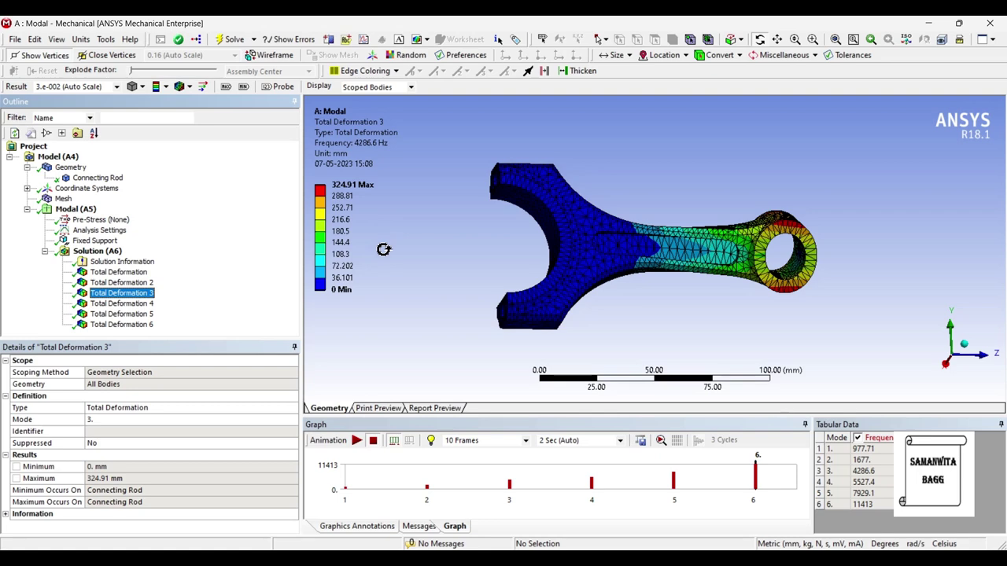
click(356, 440)
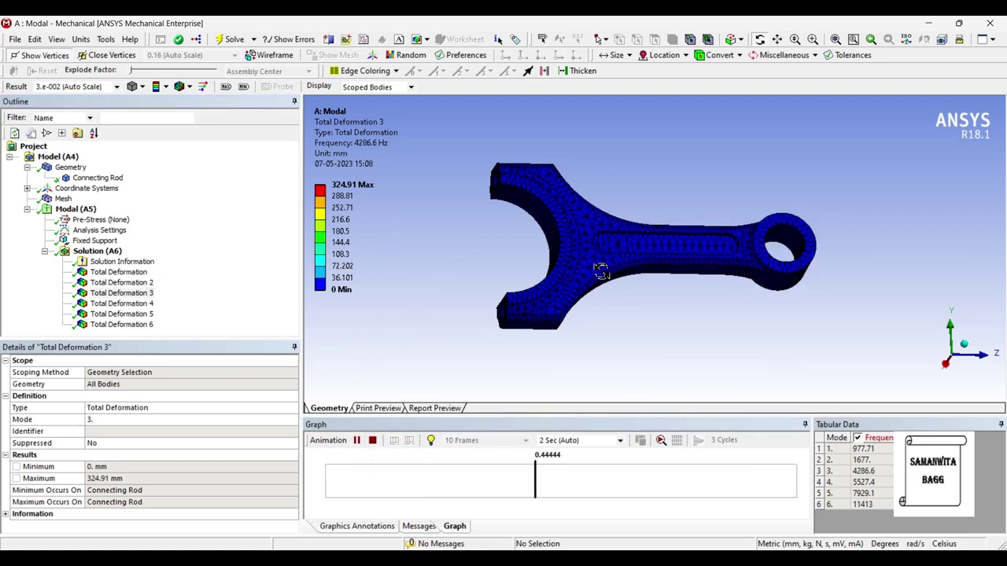
drag(666, 287, 669, 259)
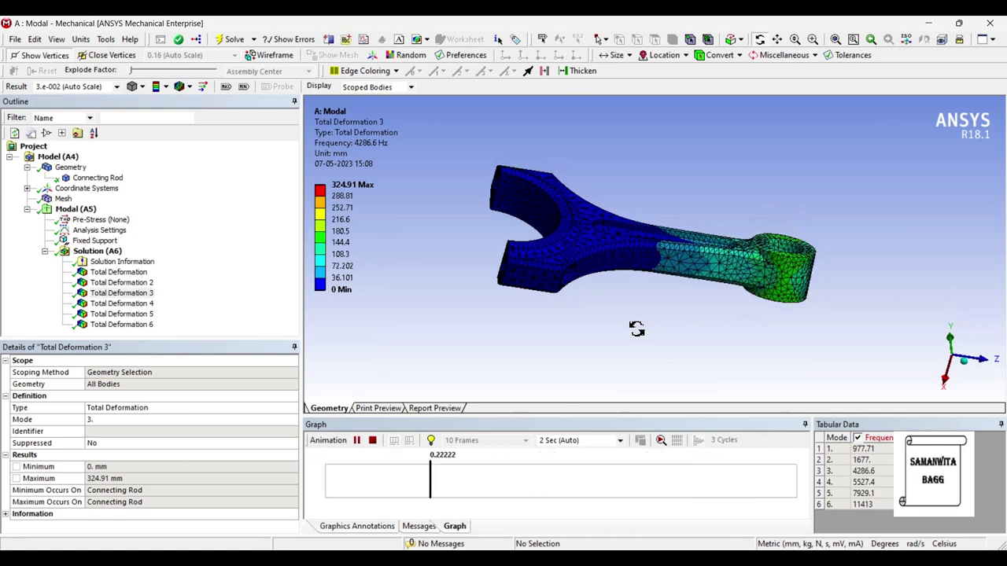
click(356, 440)
click(122, 303)
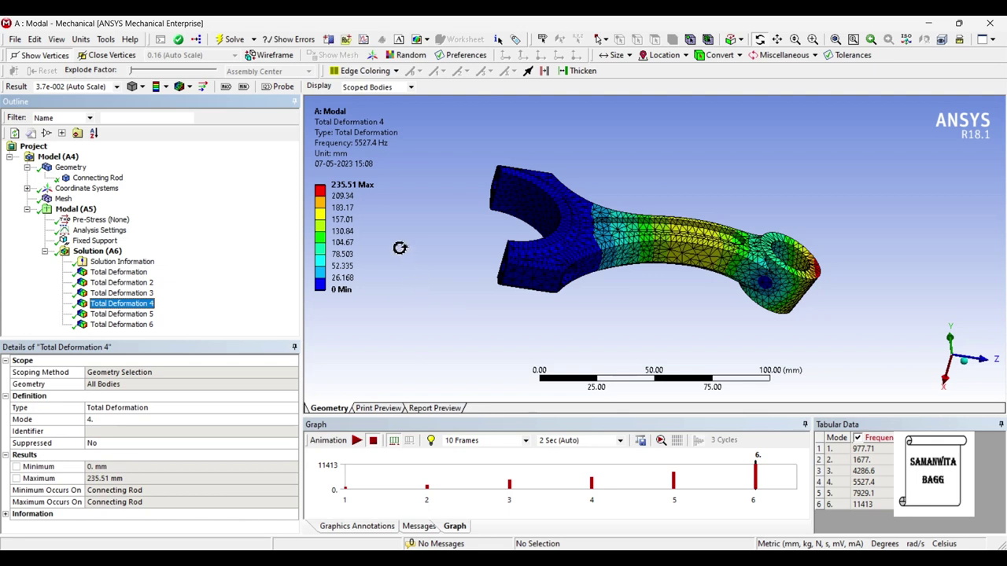
click(355, 441)
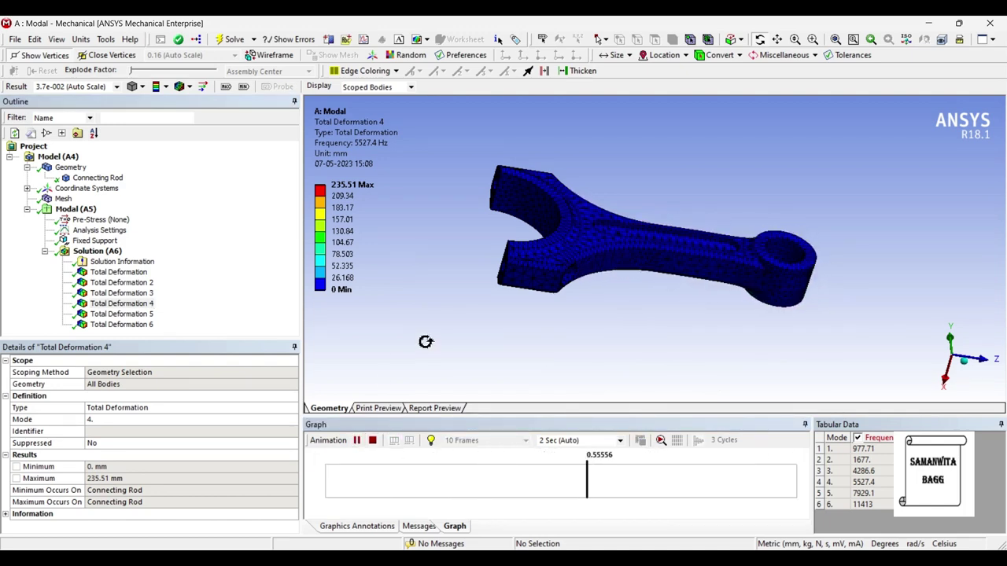
click(357, 441)
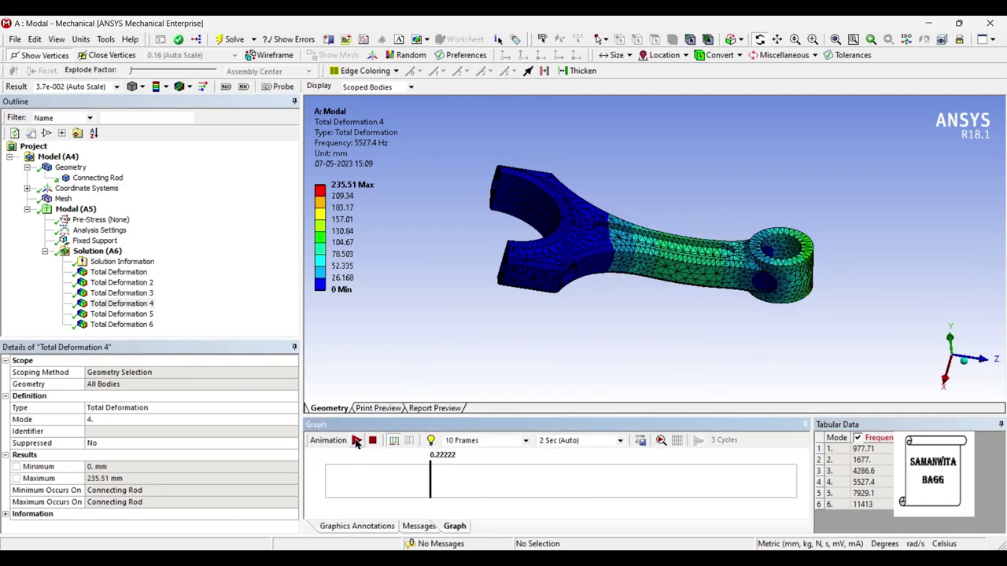
Display and animate the total deformation of modes 5 and 6 to examine how the rod deforms
click(147, 313)
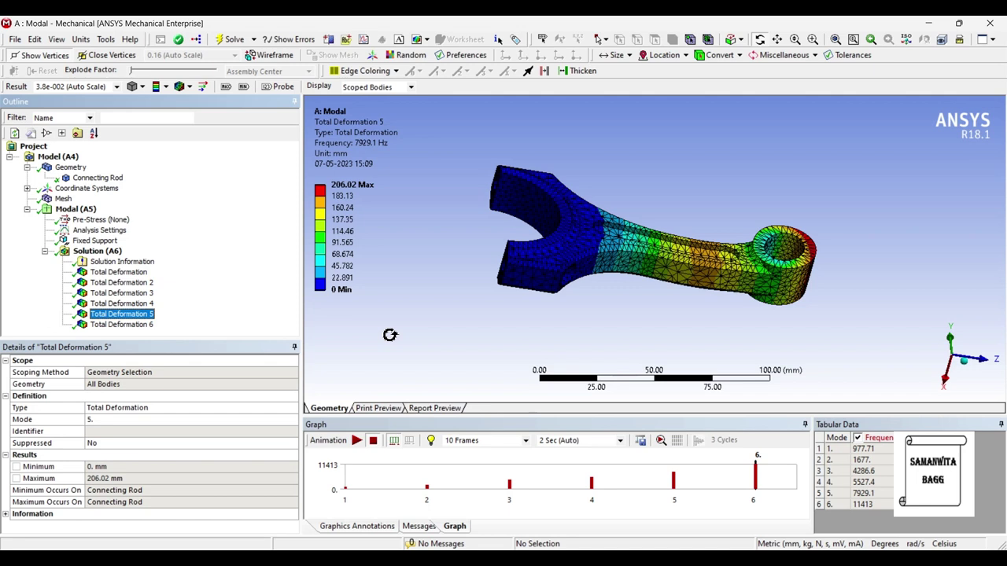
click(357, 441)
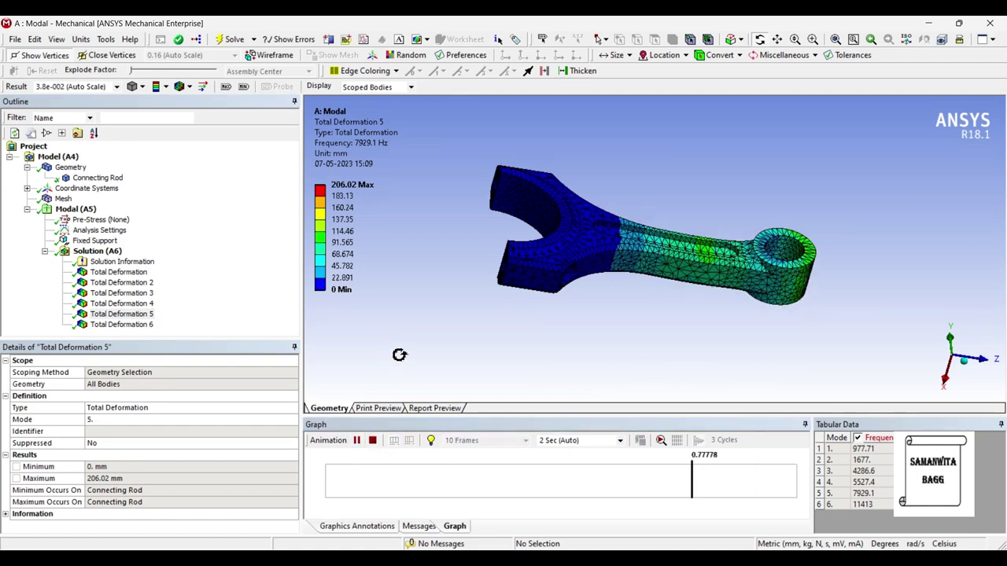
drag(713, 337, 710, 350)
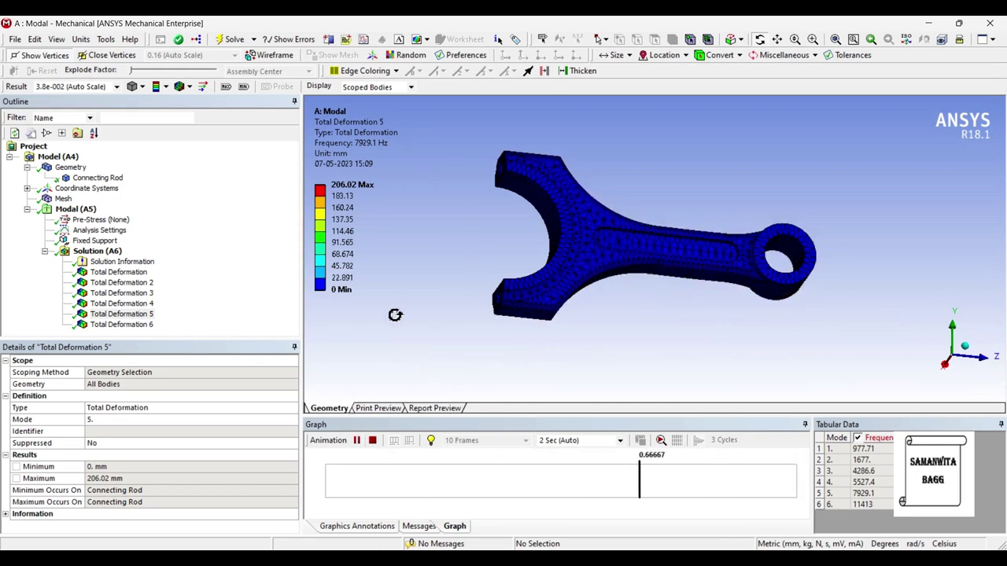
click(355, 442)
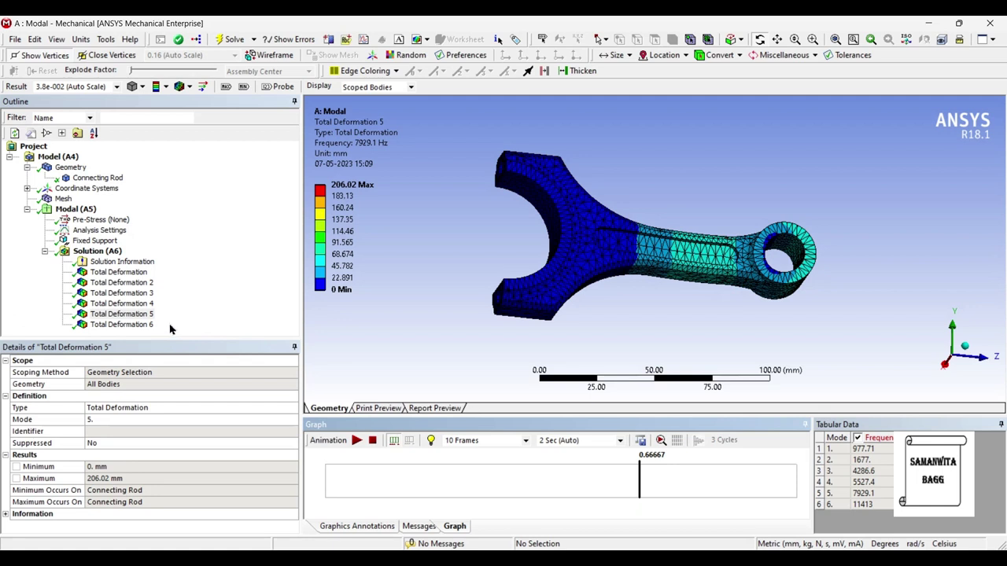
click(118, 324)
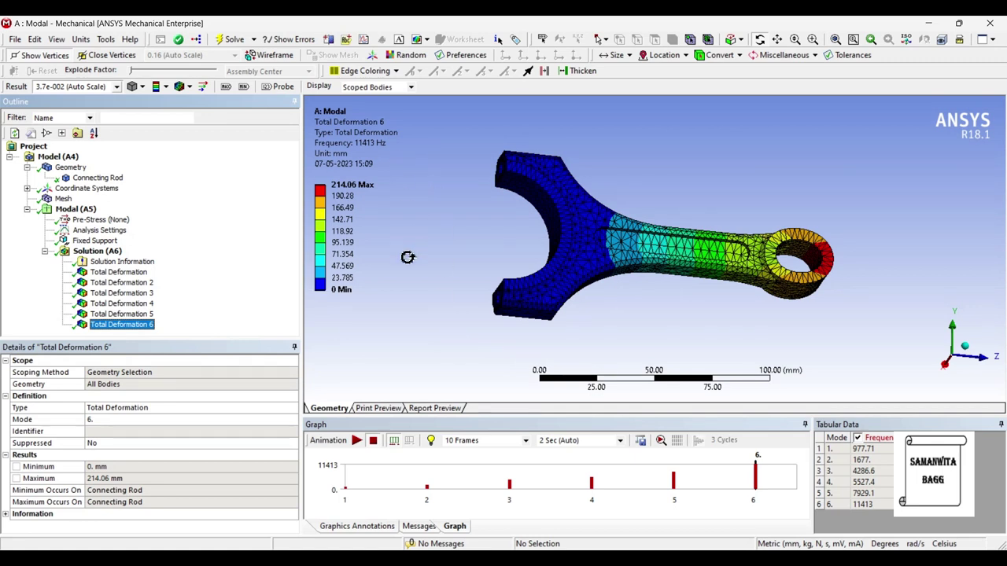
click(357, 441)
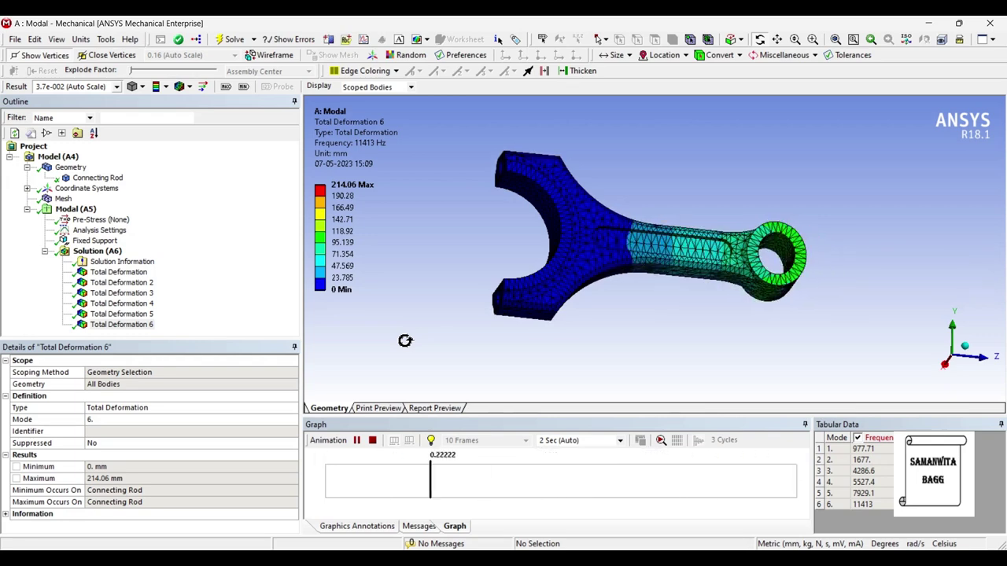
drag(512, 272, 681, 307)
click(357, 441)
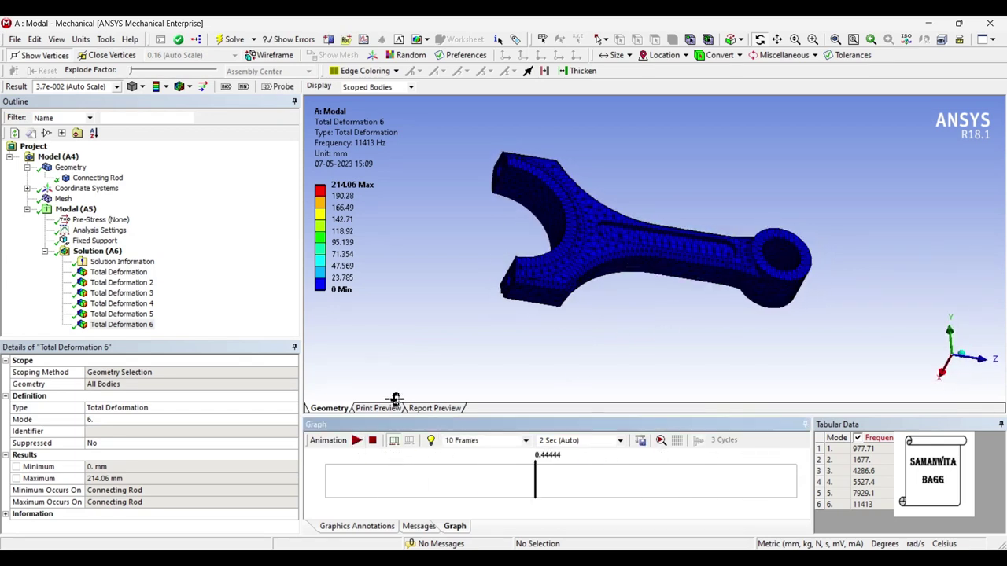
drag(523, 315, 501, 312)
drag(630, 314, 655, 312)
Assign Stainless Steel as the material of the Connecting Rod body and solve the modal analysis again
click(97, 179)
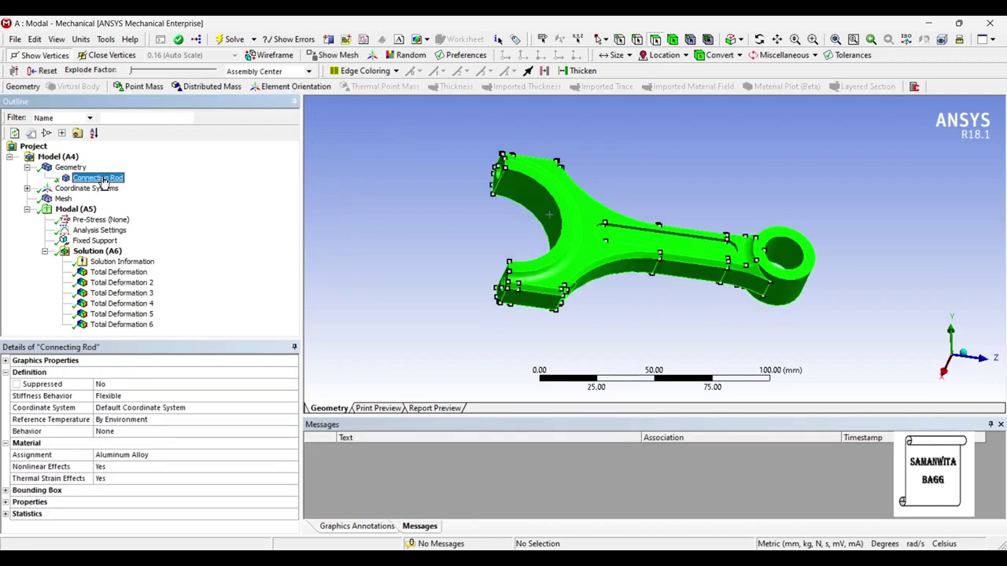
click(200, 458)
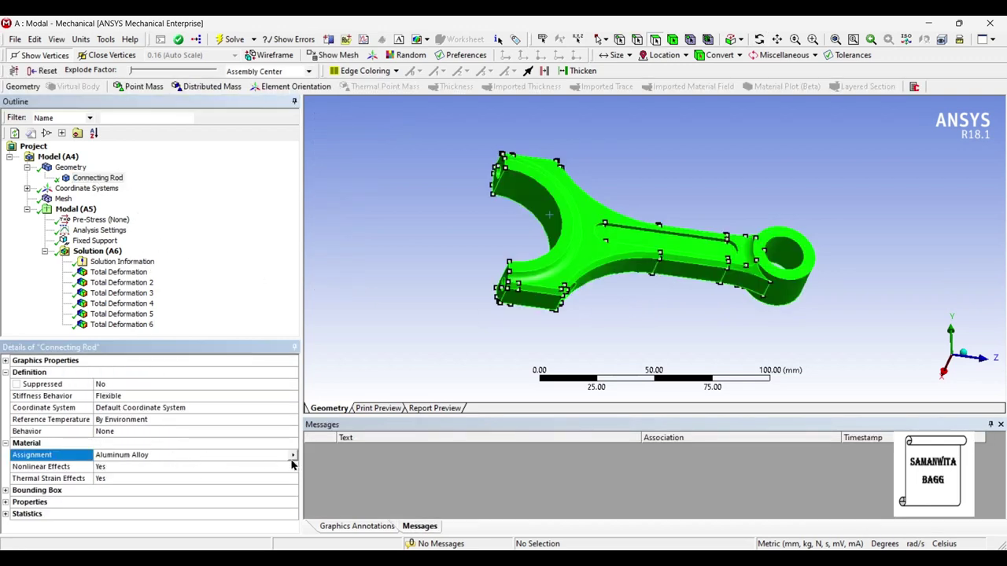
click(293, 456)
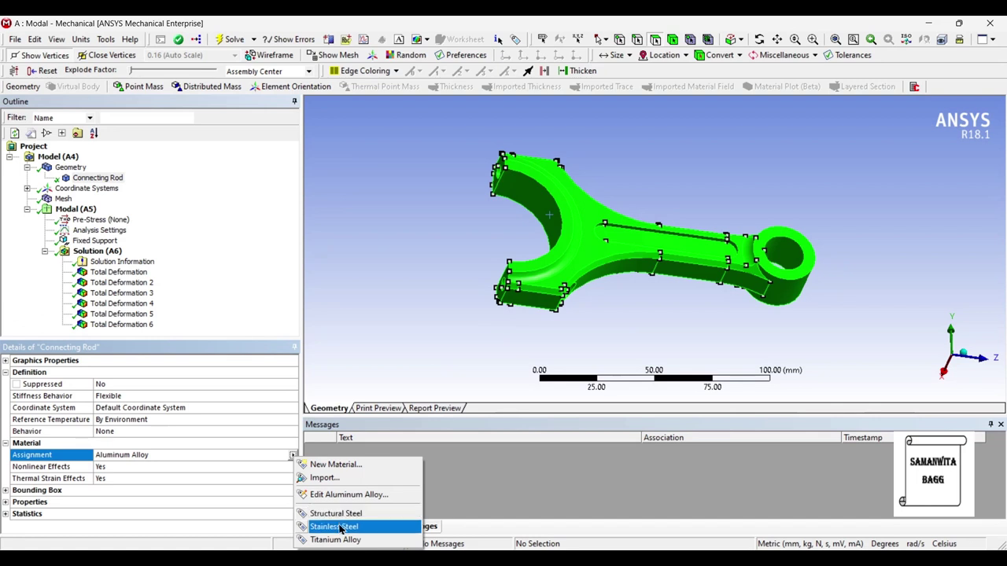
click(337, 527)
click(230, 39)
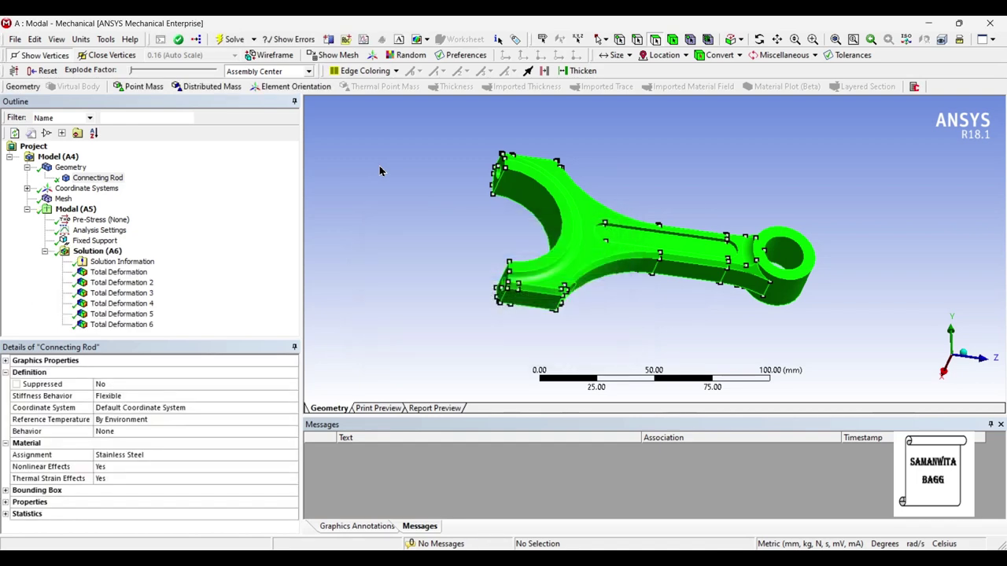
Review the natural frequencies for stainless steel and animate the total deformation of mode 1
click(118, 272)
middle_drag(449, 251, 465, 225)
click(353, 197)
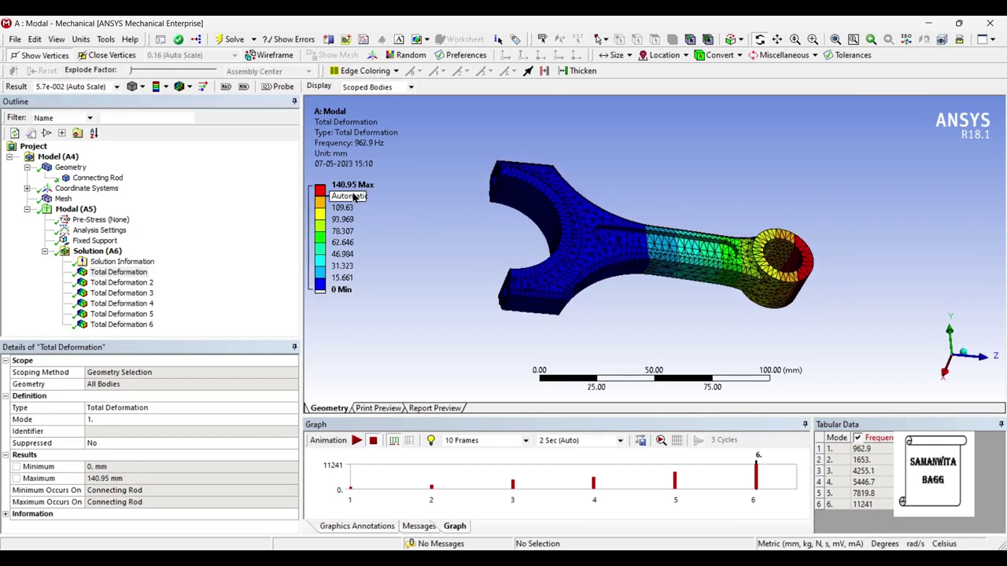
click(409, 209)
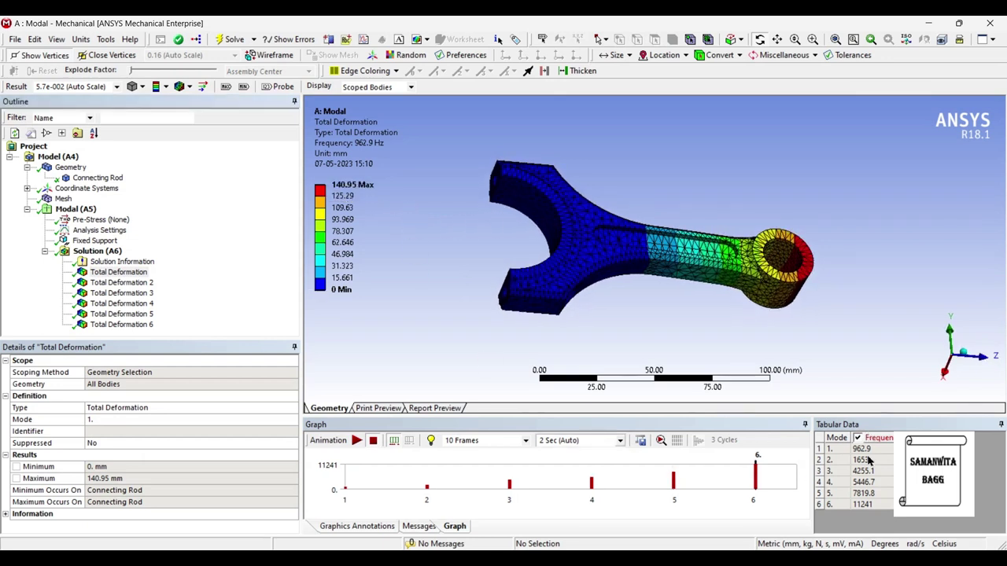
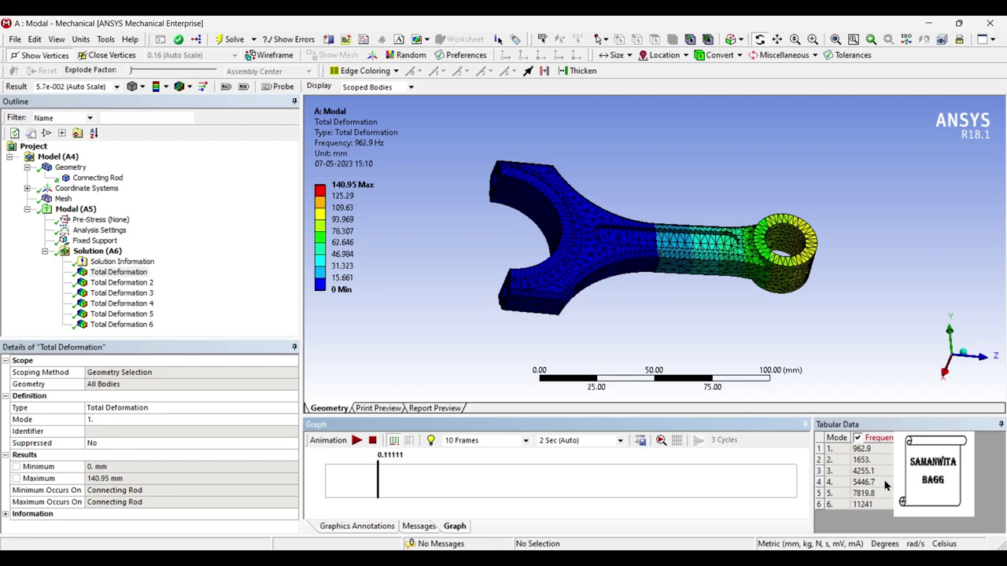
click(356, 441)
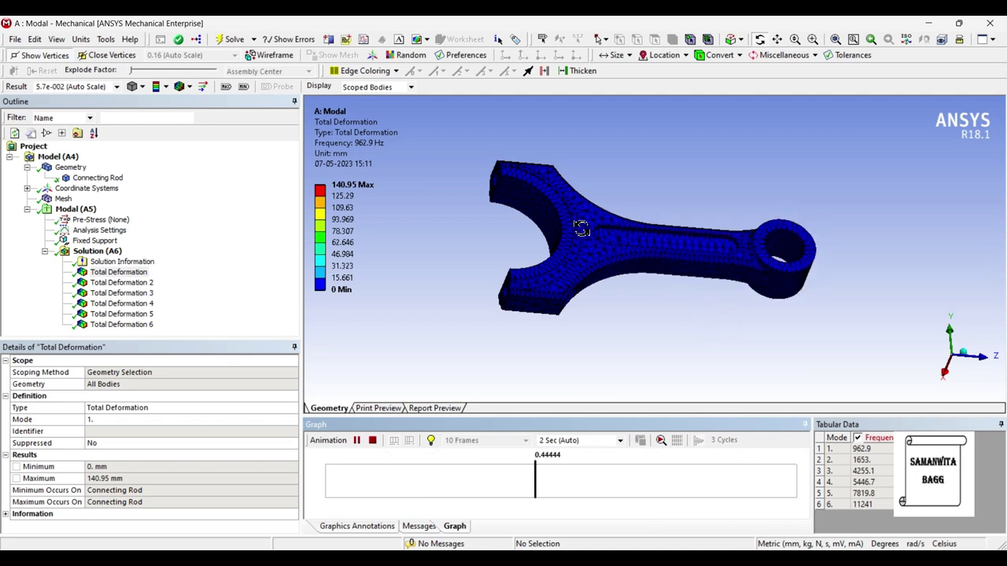
click(356, 441)
Display and animate the stainless steel rod's total deformation for mode 3
click(123, 293)
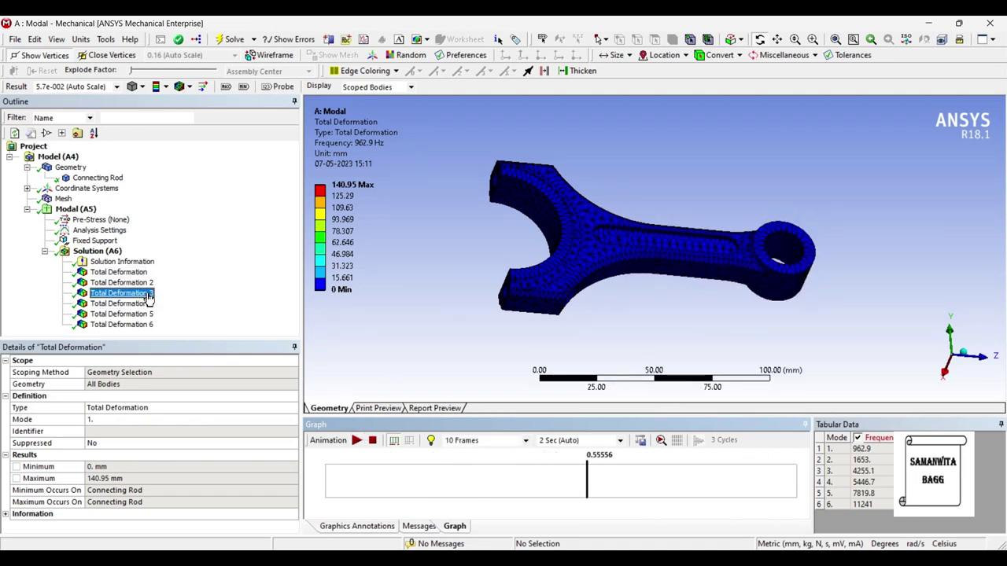
click(355, 442)
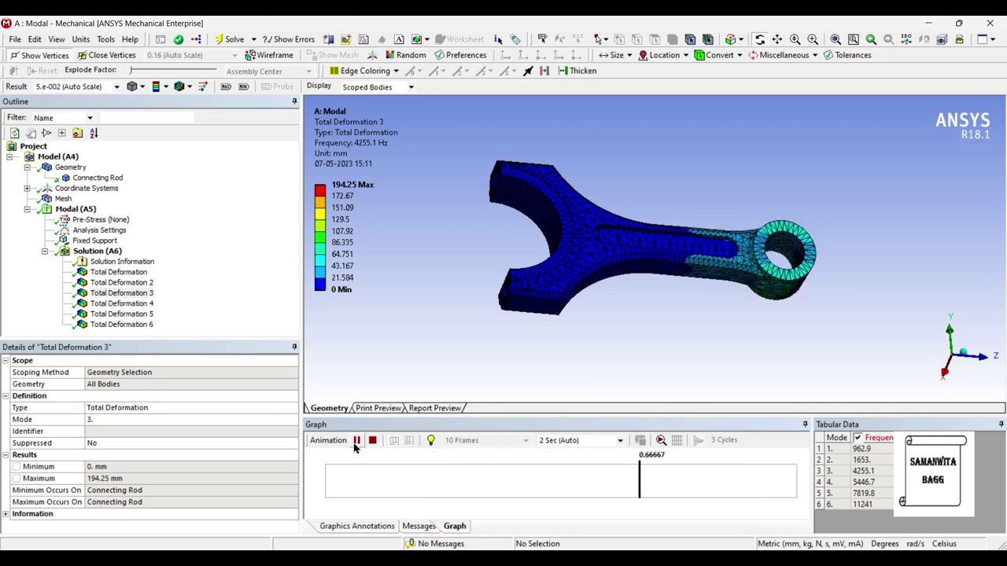
click(357, 441)
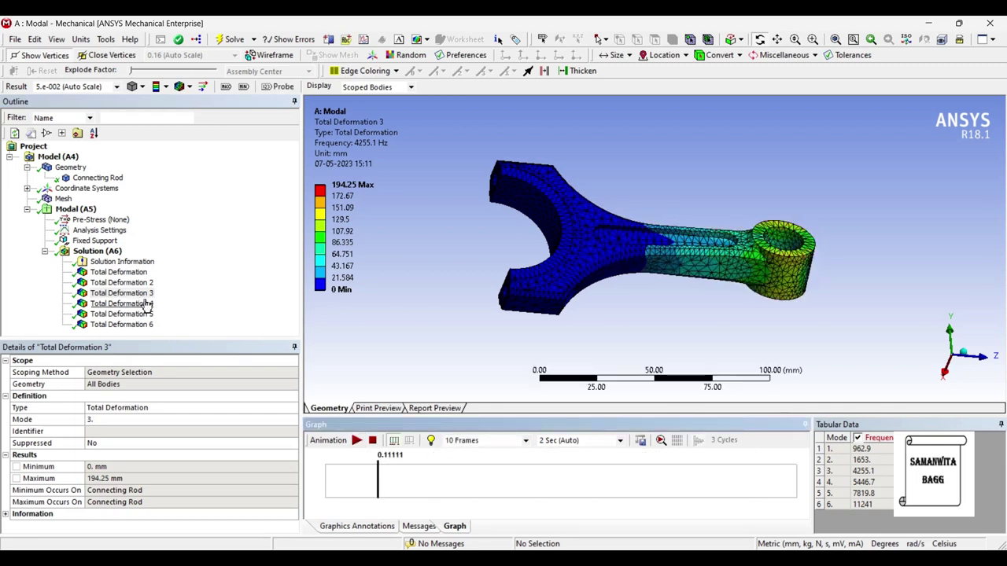
Display and animate the stainless steel rod's total deformation for mode 4
click(122, 303)
click(356, 441)
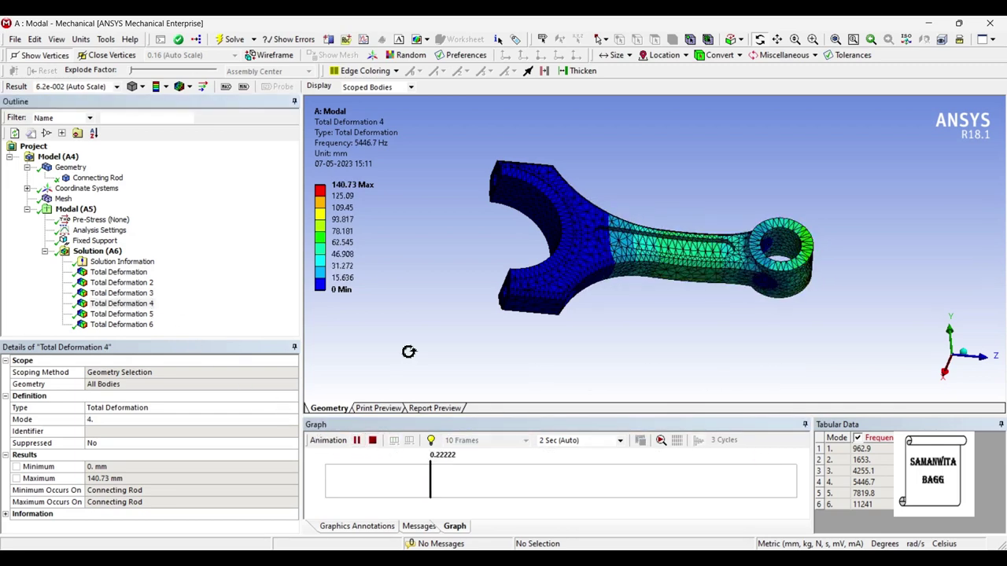
click(356, 441)
Display and animate the stainless steel rod's total deformation for mode 2 and mode 1
click(122, 282)
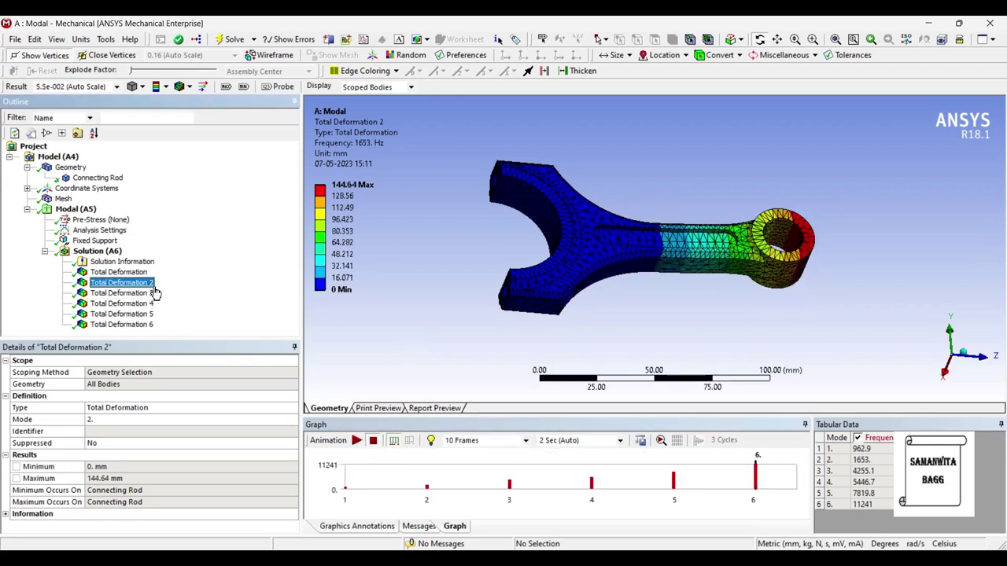
click(356, 441)
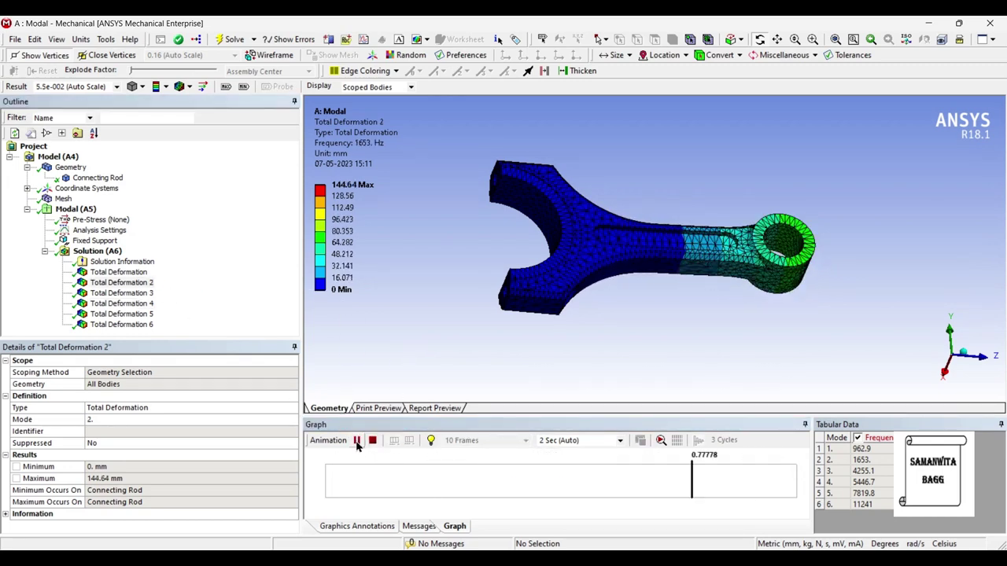
click(357, 441)
click(120, 272)
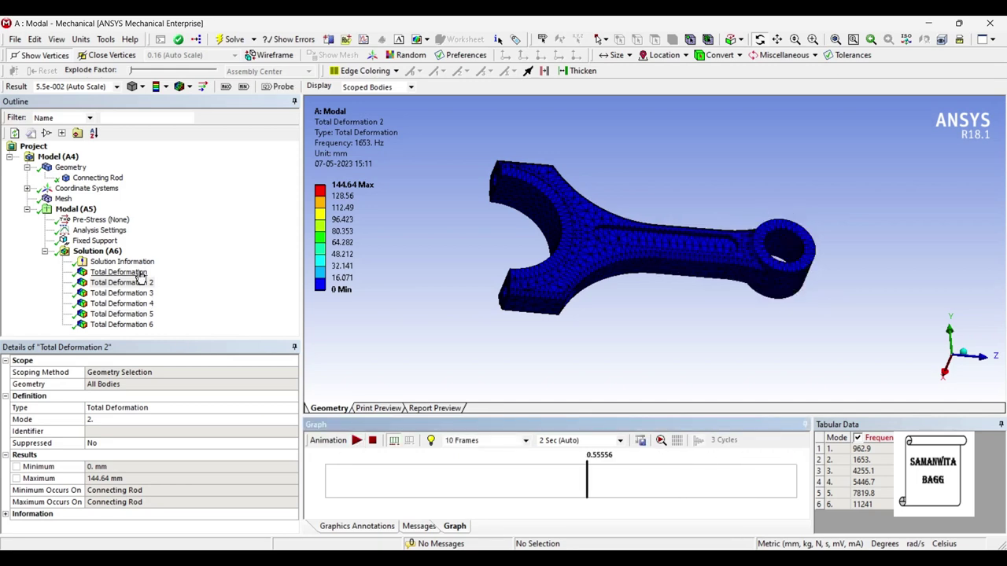
click(356, 440)
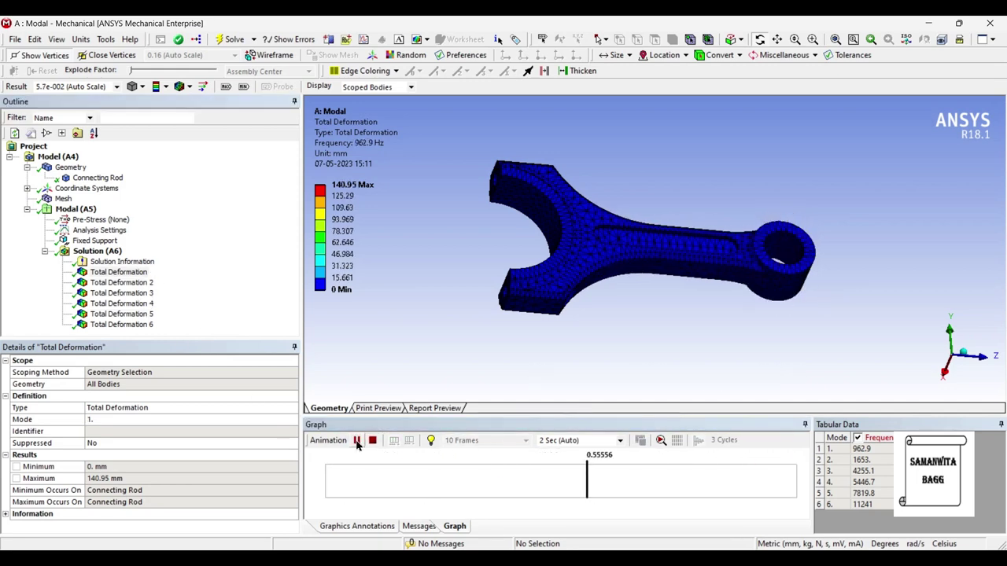
Replay the total deformation animations of modes 3 and 4 for the stainless steel rod
click(121, 293)
click(356, 440)
click(356, 441)
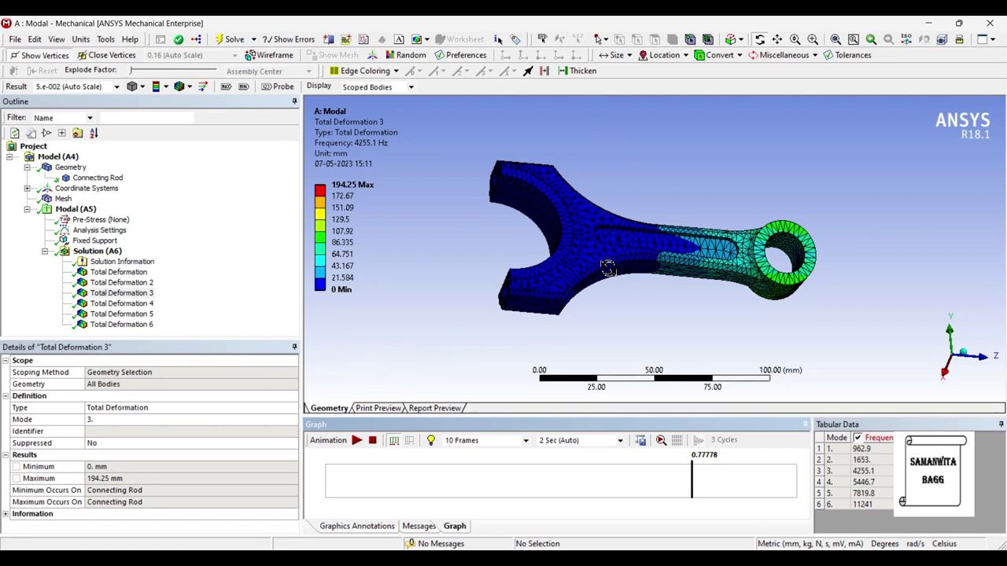
click(126, 304)
click(357, 441)
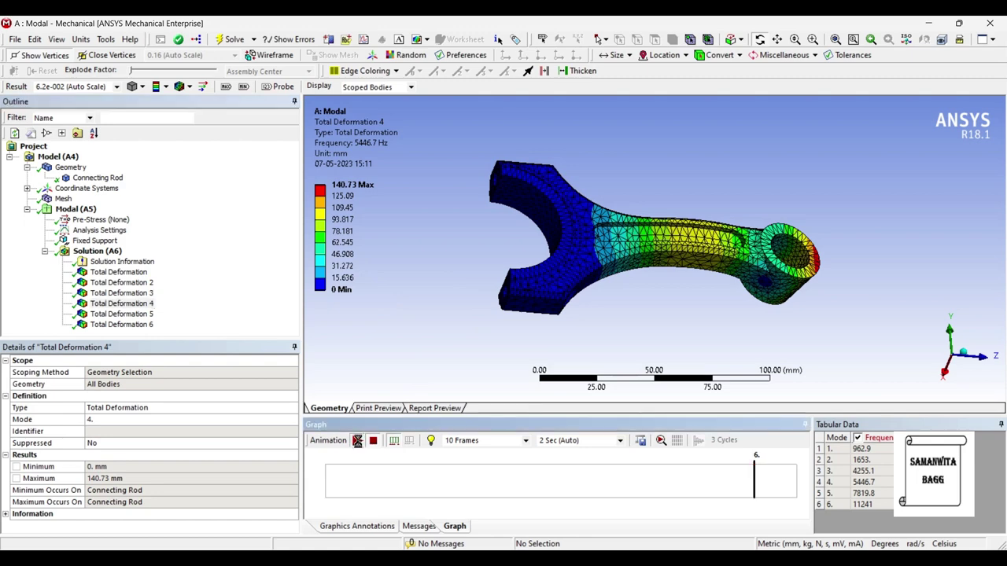
click(356, 441)
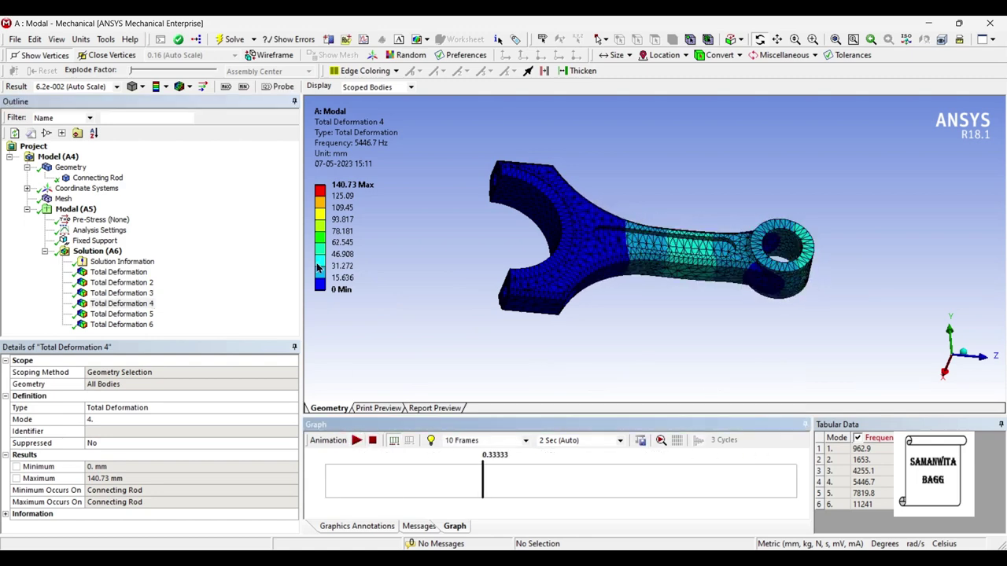
Display and animate the stainless steel rod's total deformation for modes 5 and 6
click(120, 314)
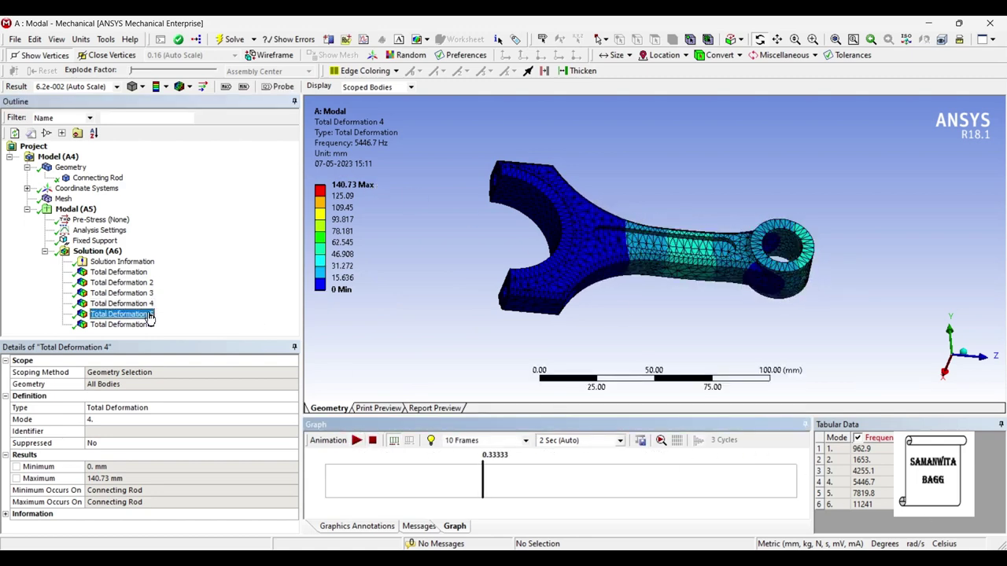
click(357, 441)
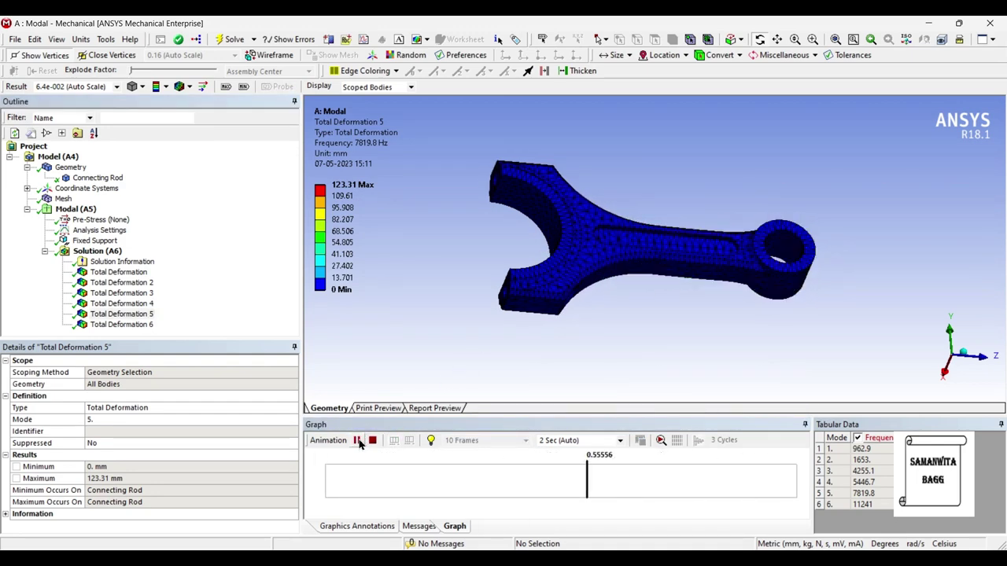
click(357, 441)
click(146, 324)
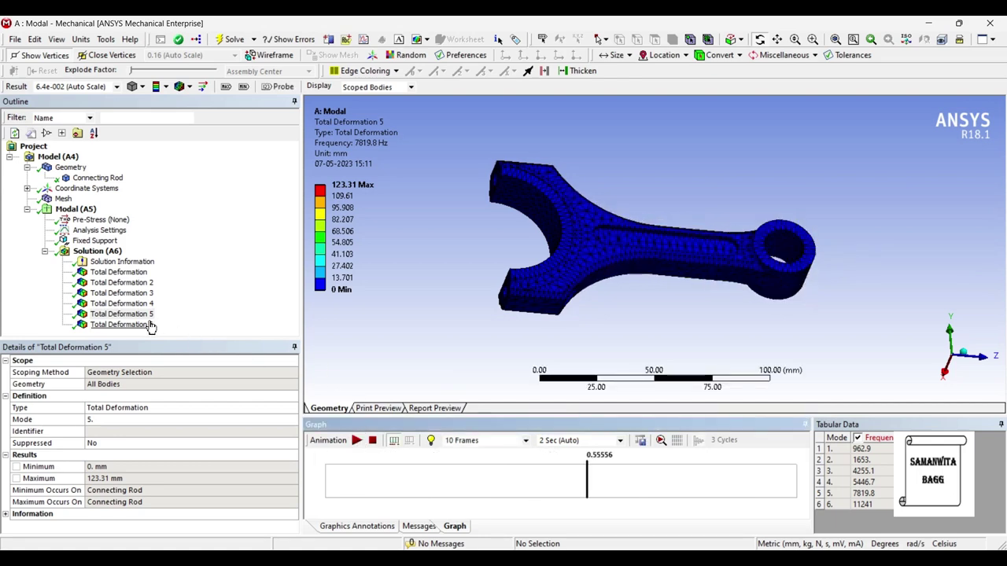
click(356, 440)
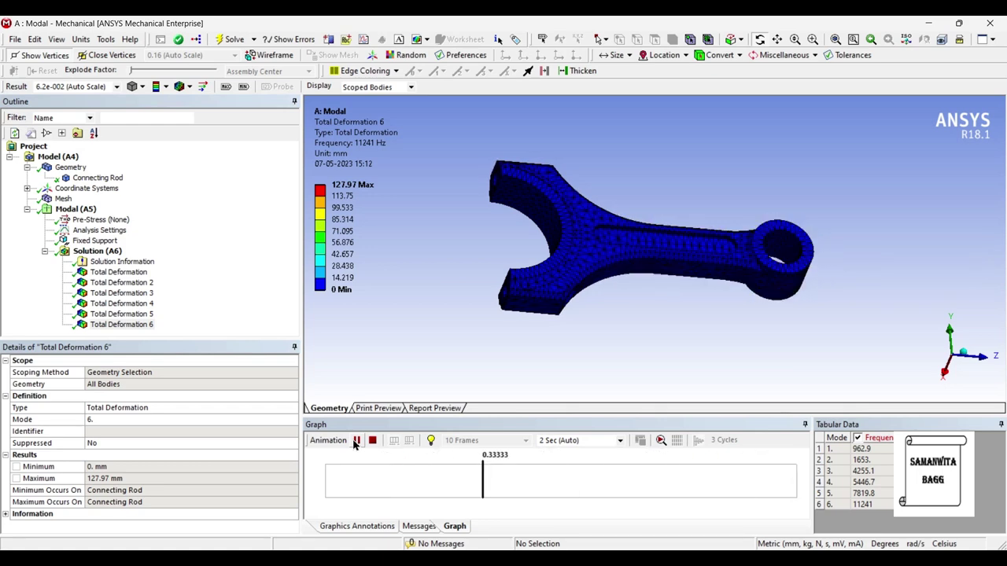
click(356, 440)
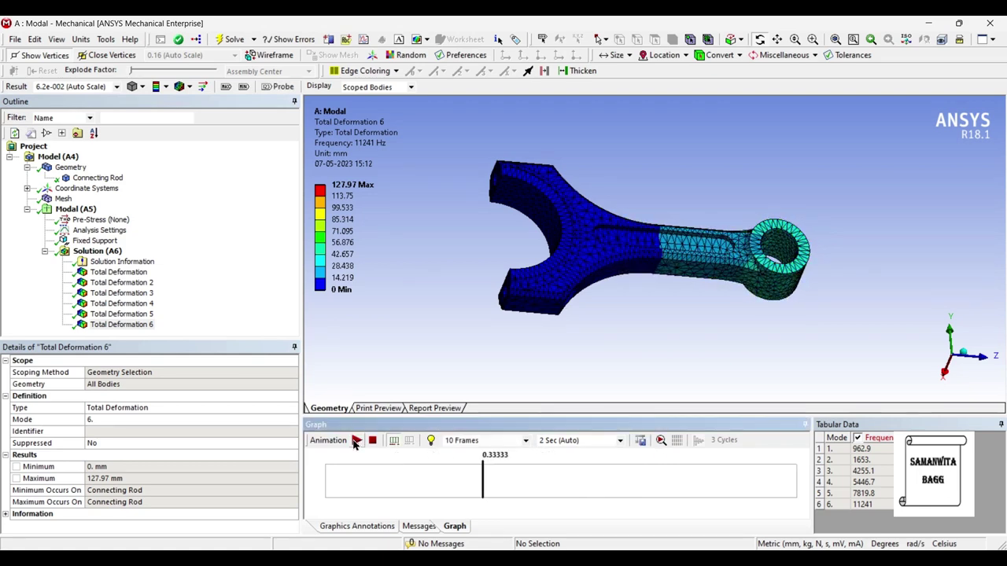
Assign Titanium Alloy as the material of the Connecting Rod body and solve the modal analysis again
click(107, 177)
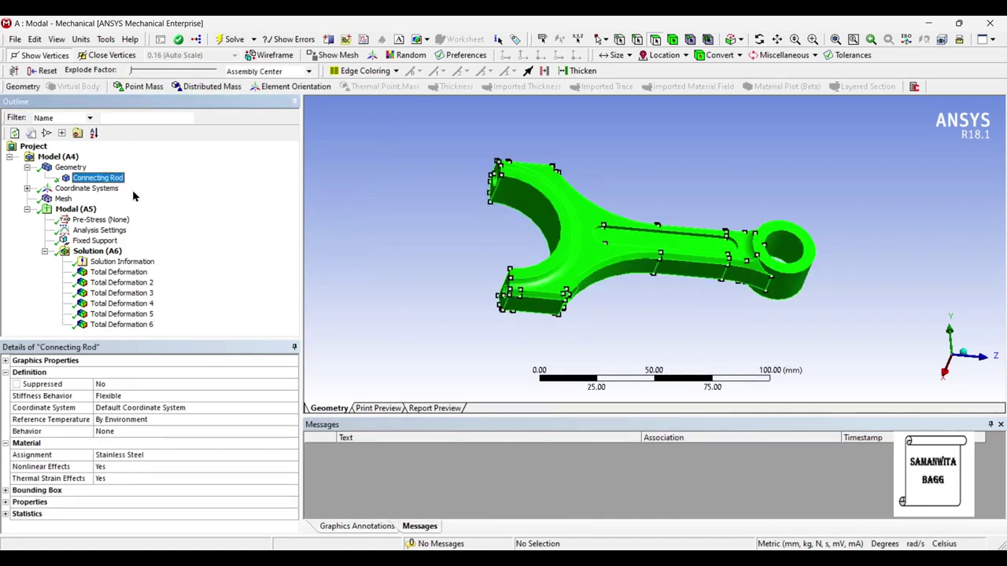
click(295, 460)
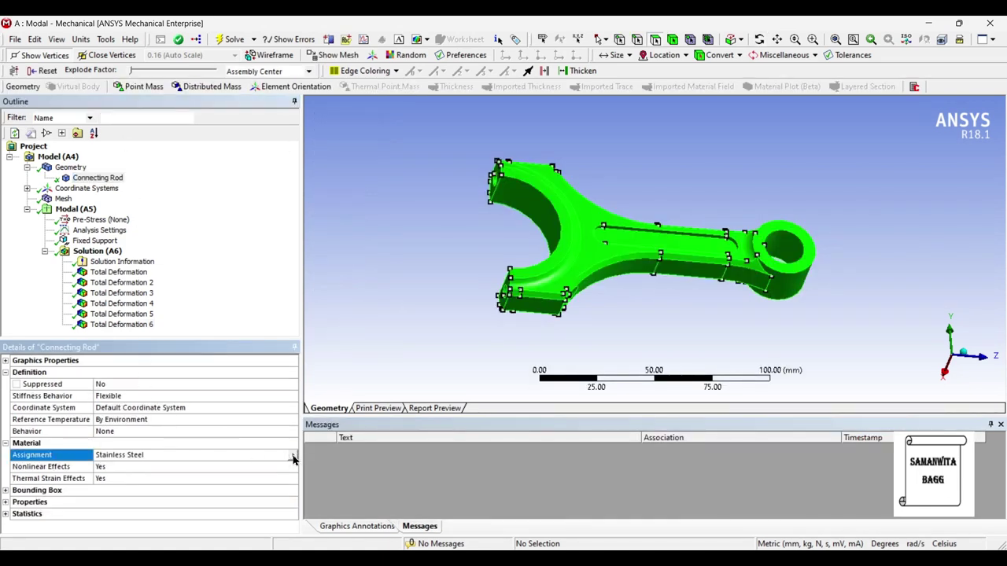
click(293, 459)
click(339, 538)
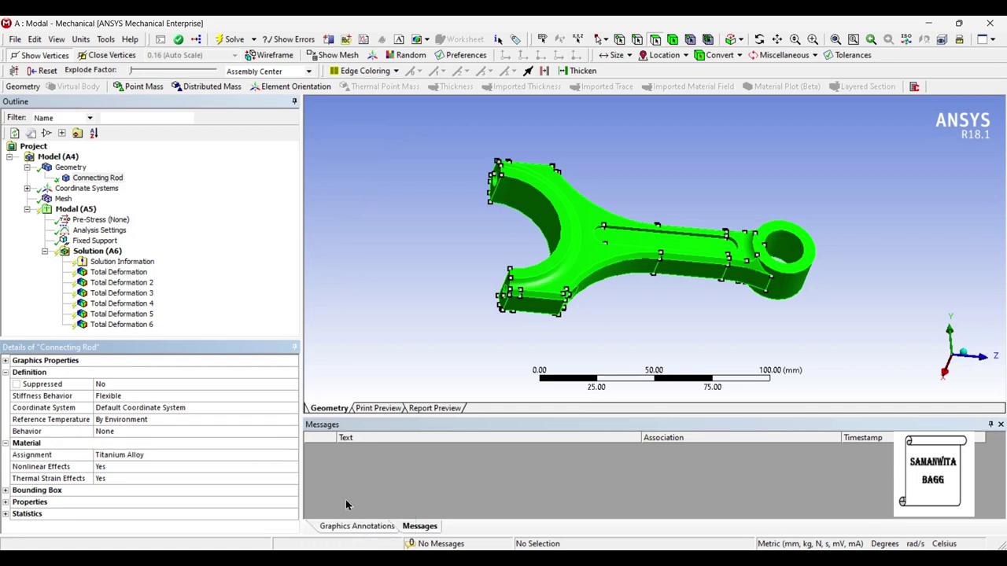
click(99, 252)
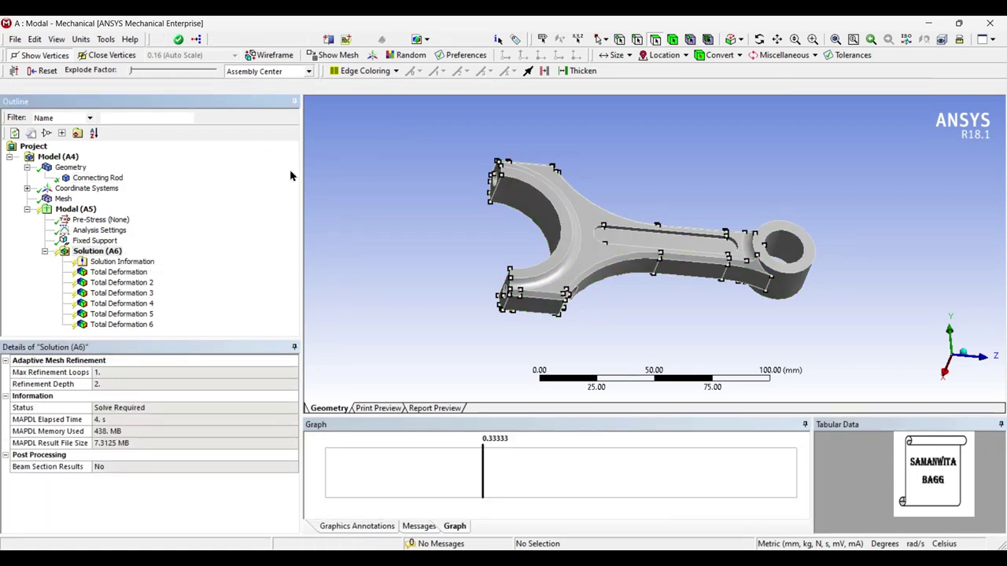
key(F5)
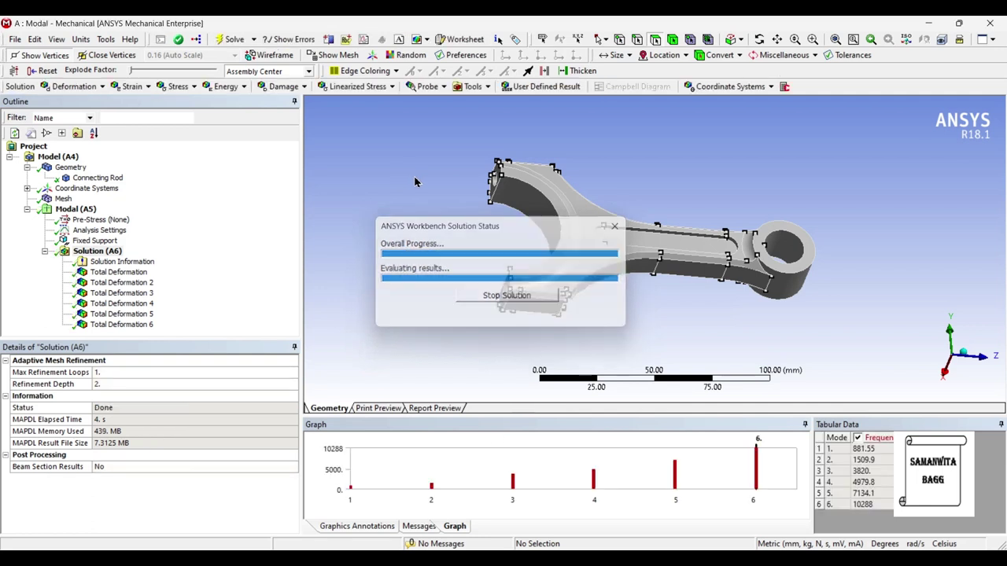
Review the titanium alloy rod's total deformation and frequency for each of modes 1 to 6
click(126, 272)
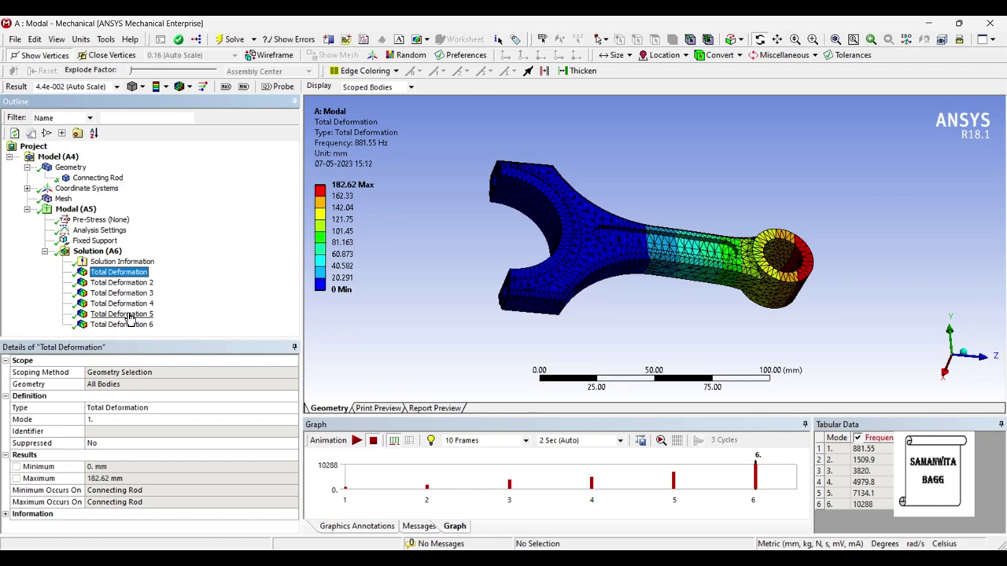
click(145, 283)
click(145, 293)
click(146, 303)
click(145, 314)
click(146, 323)
click(146, 314)
click(147, 324)
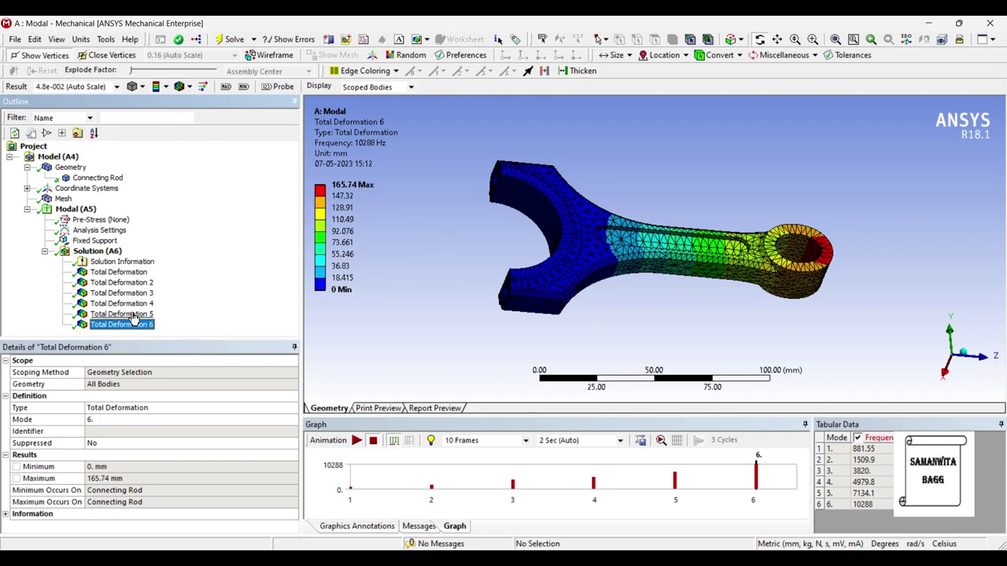
Animate the titanium alloy rod's mode 6 deformation and switch to the Word document with the three-material comparison table
click(356, 441)
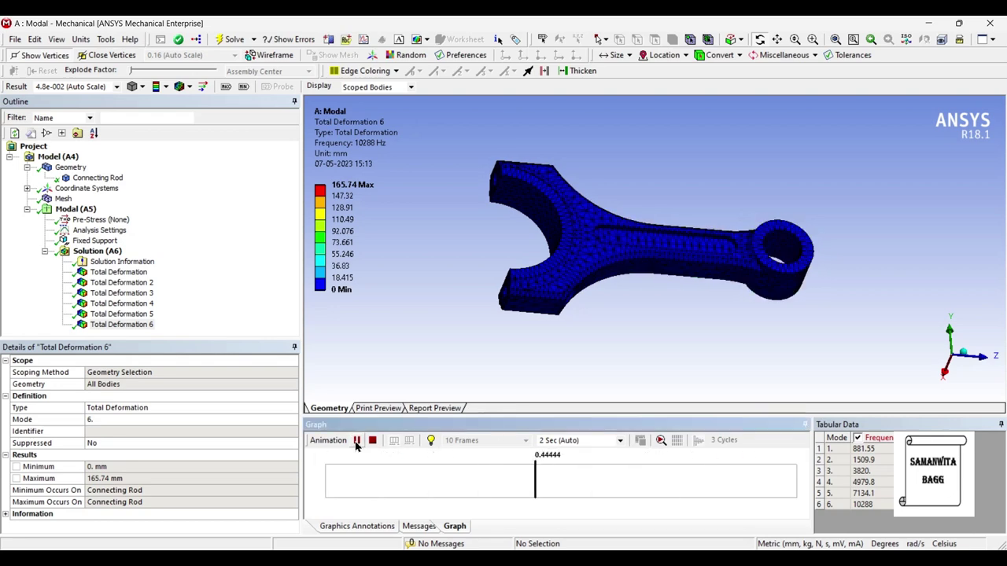
click(356, 441)
key(alt+Tab)
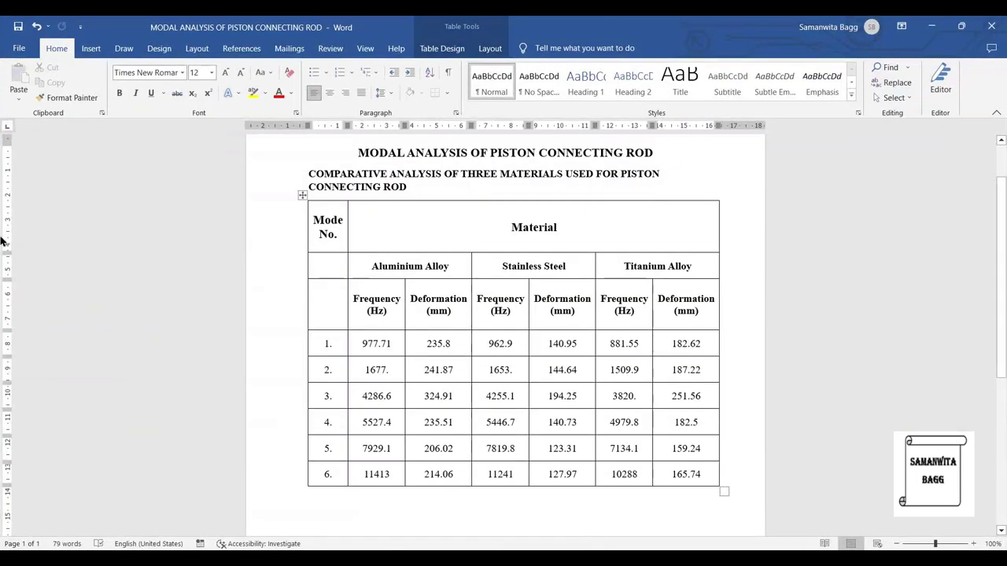